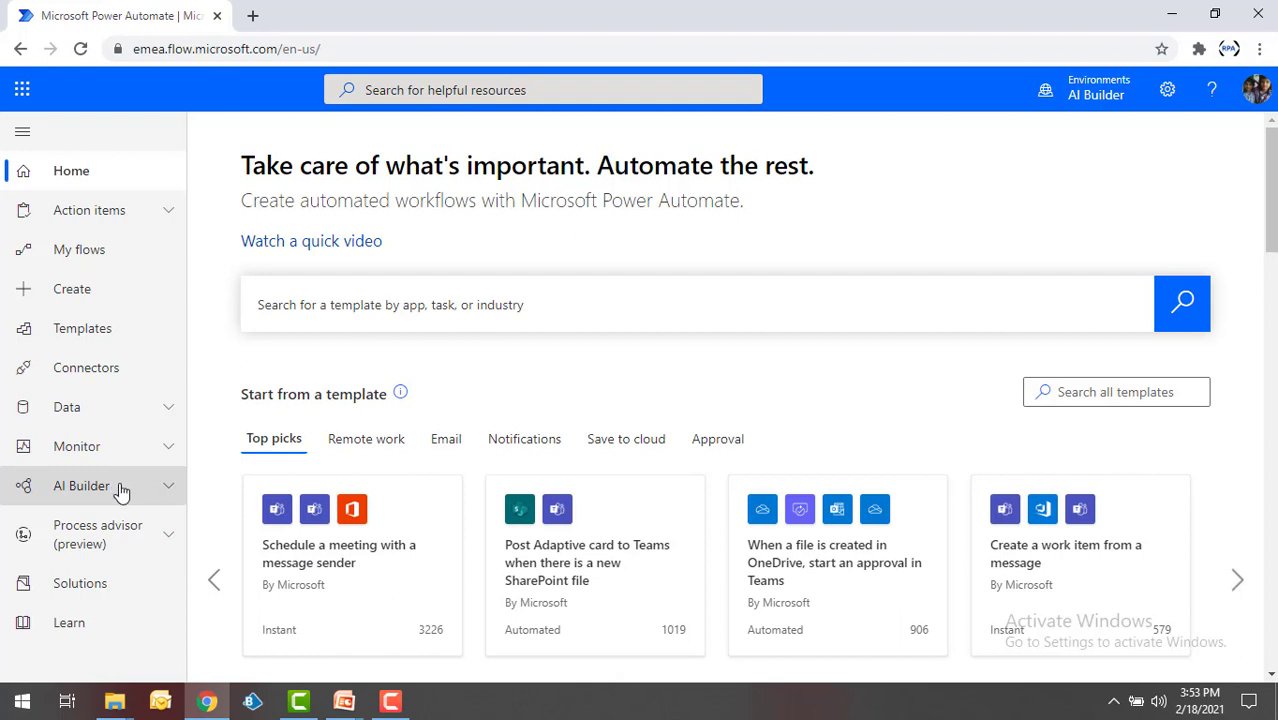
- Open AI Builder's Build page and scroll to its prebuilt models, such as Text Recognition
{"action": "left_click", "coordinate": [118, 487]}
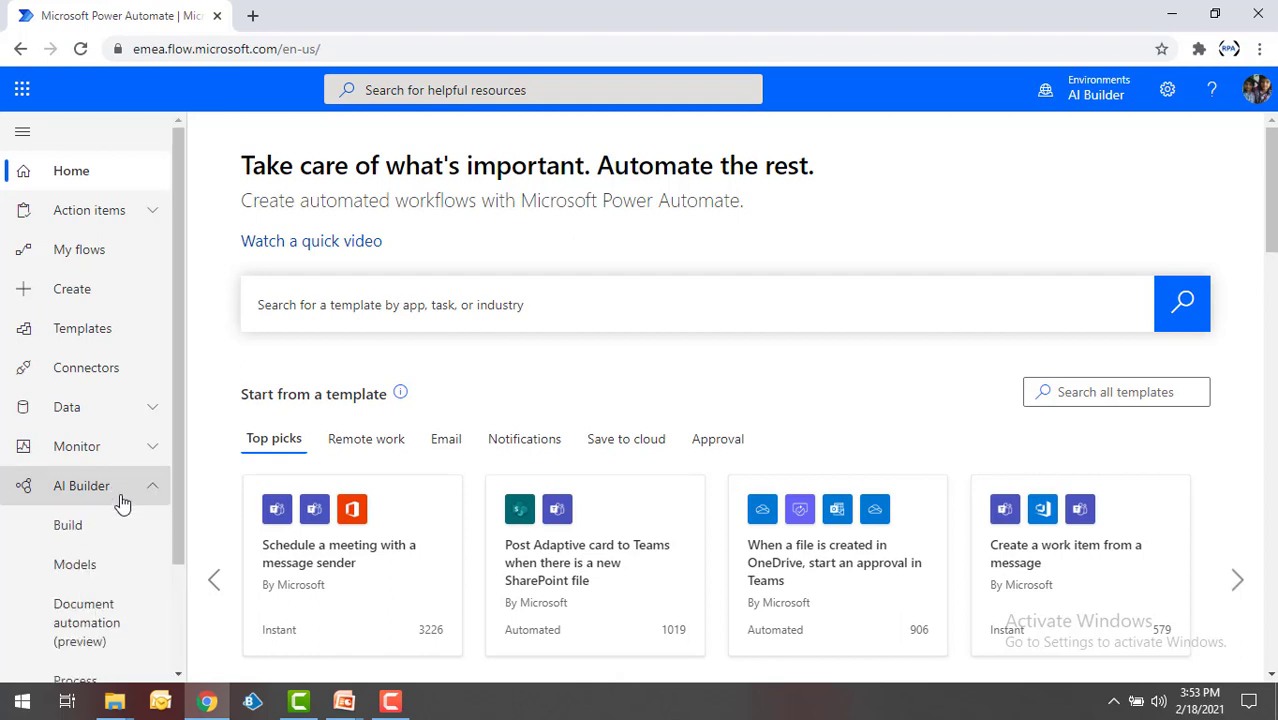
{"action": "scroll", "coordinate": [100, 485], "scroll_direction": "down", "scroll_amount": 2}
{"action": "left_click", "coordinate": [89, 401]}
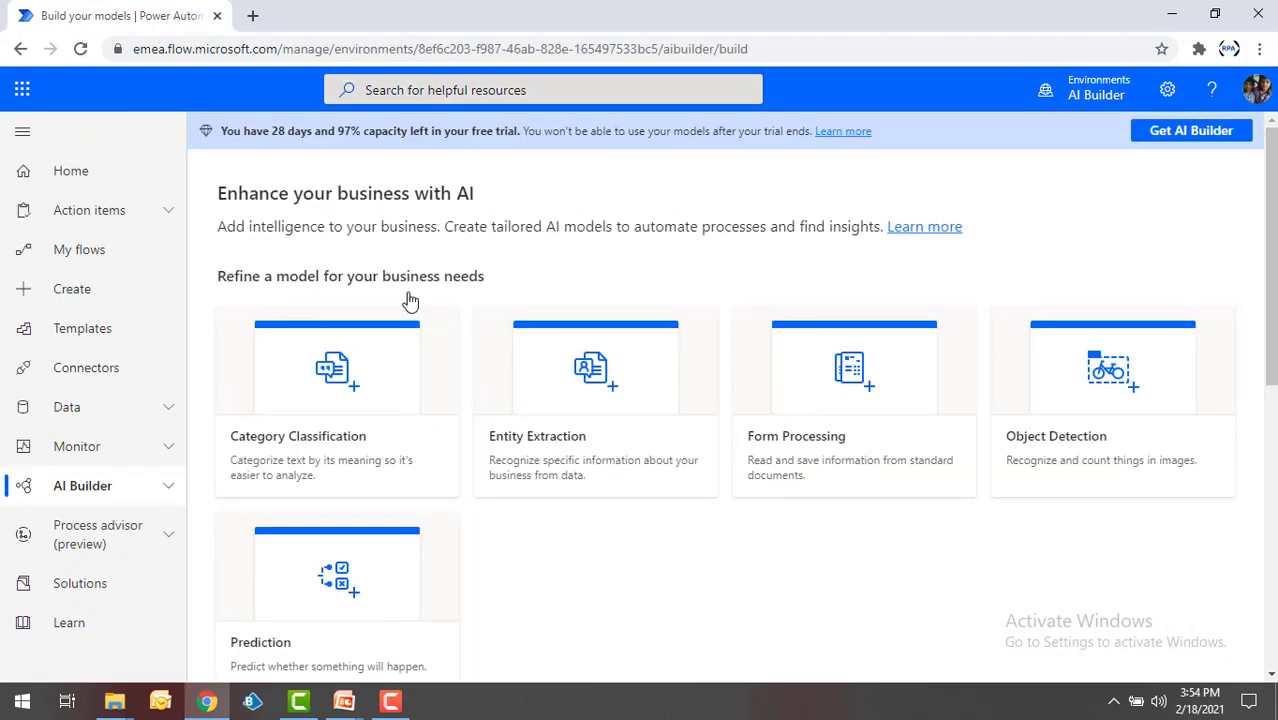
{"action": "scroll", "coordinate": [444, 294], "scroll_direction": "down", "scroll_amount": 5}
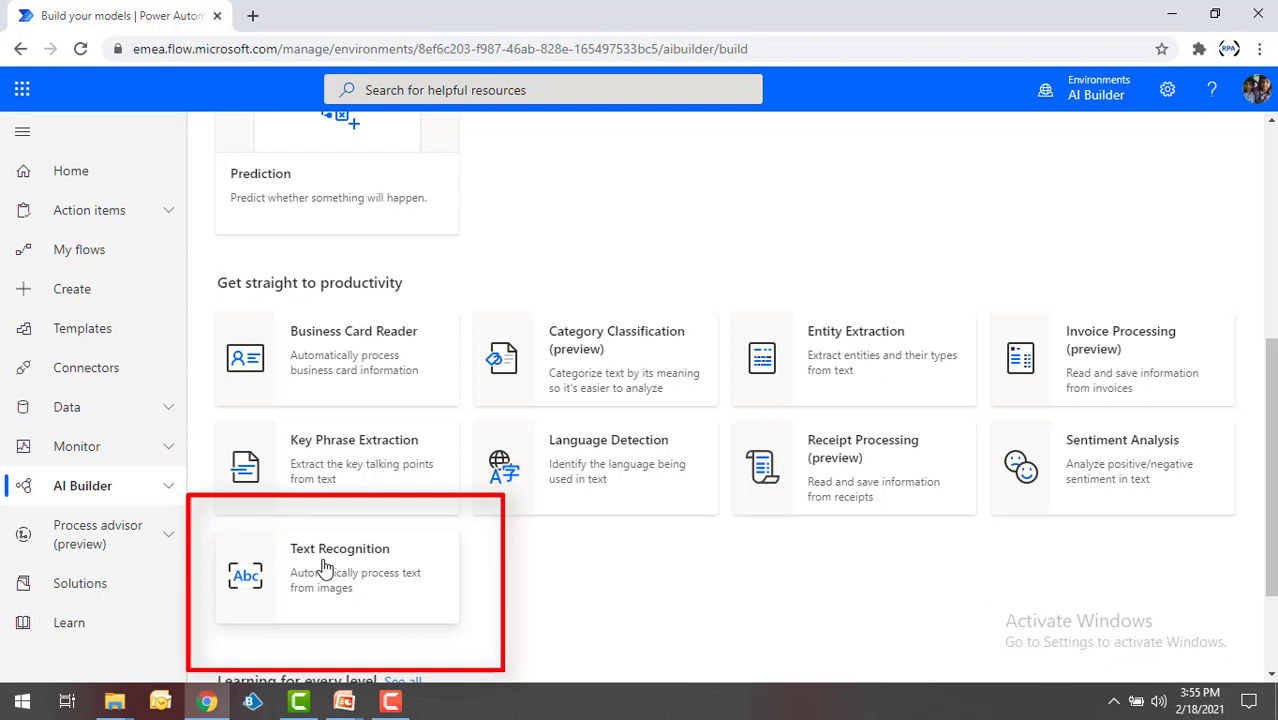
- Open the Text Recognition model details and page through its Best practices image tips
{"action": "left_click", "coordinate": [352, 563]}
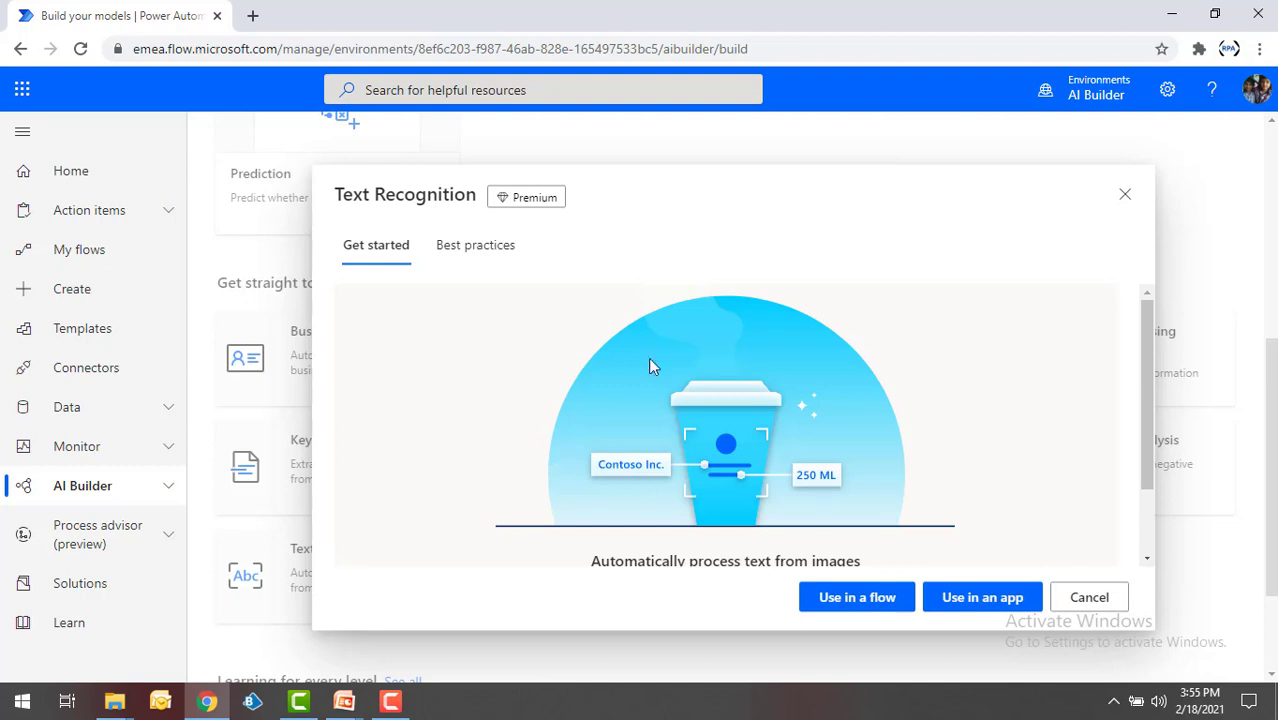
{"action": "left_click", "coordinate": [476, 245]}
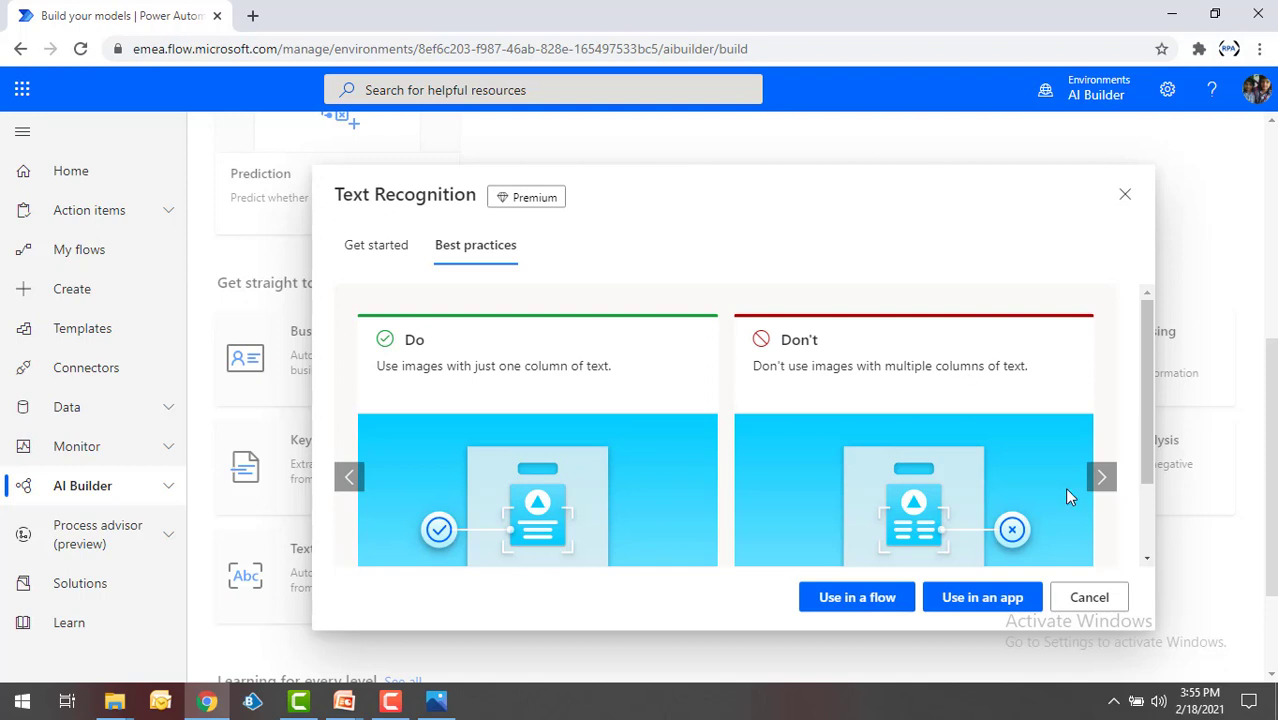
{"action": "left_click", "coordinate": [1110, 484]}
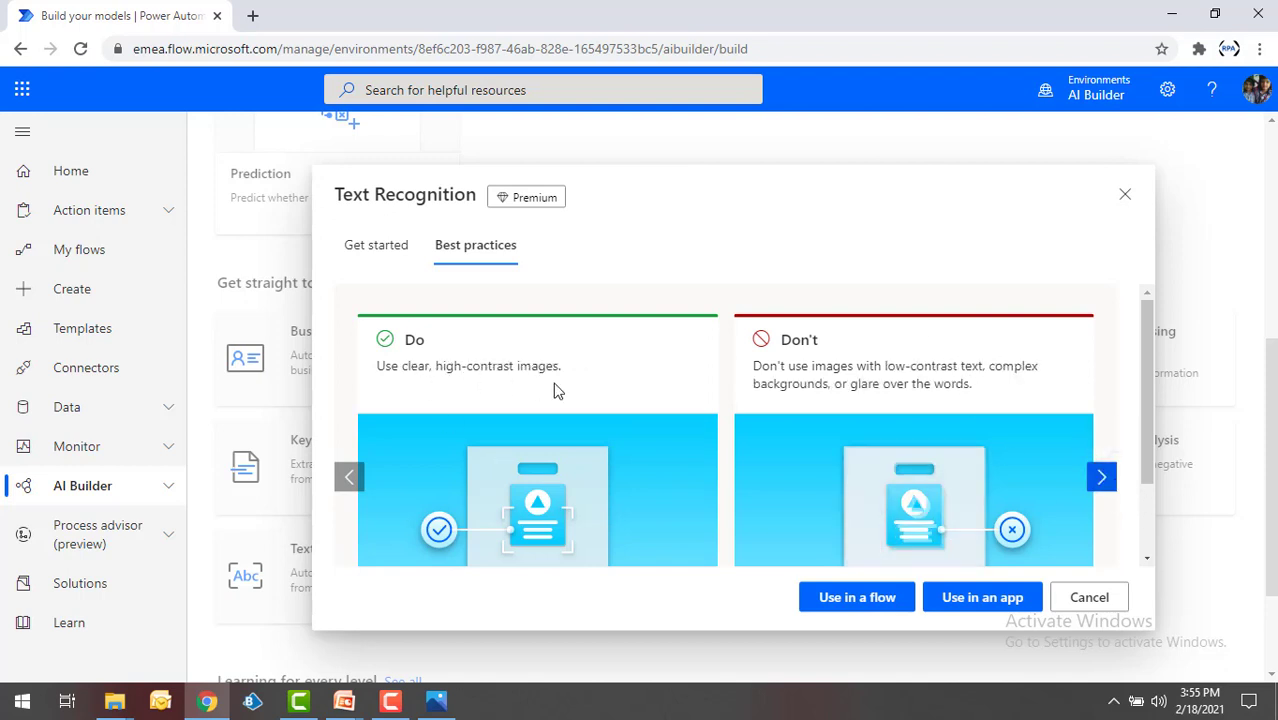
{"action": "left_click", "coordinate": [1102, 479]}
{"action": "left_click", "coordinate": [349, 477]}
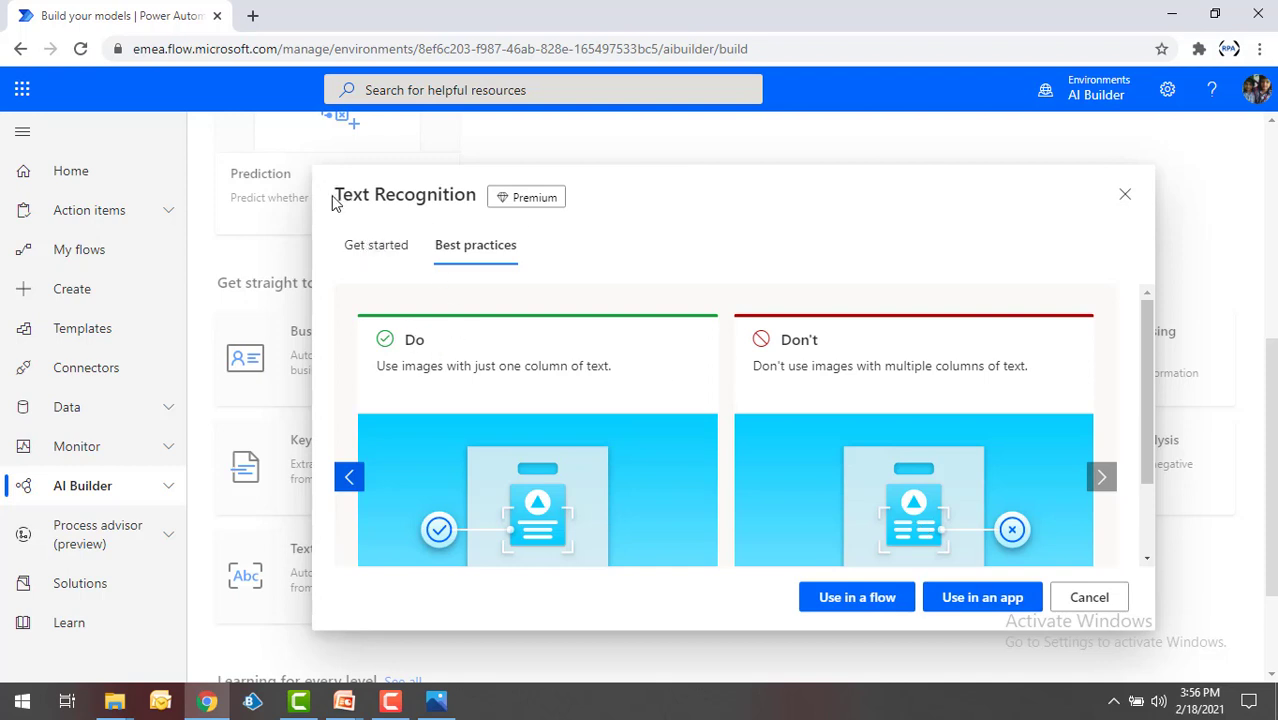
{"action": "left_click_drag", "start_coordinate": [336, 198], "coordinate": [477, 218]}
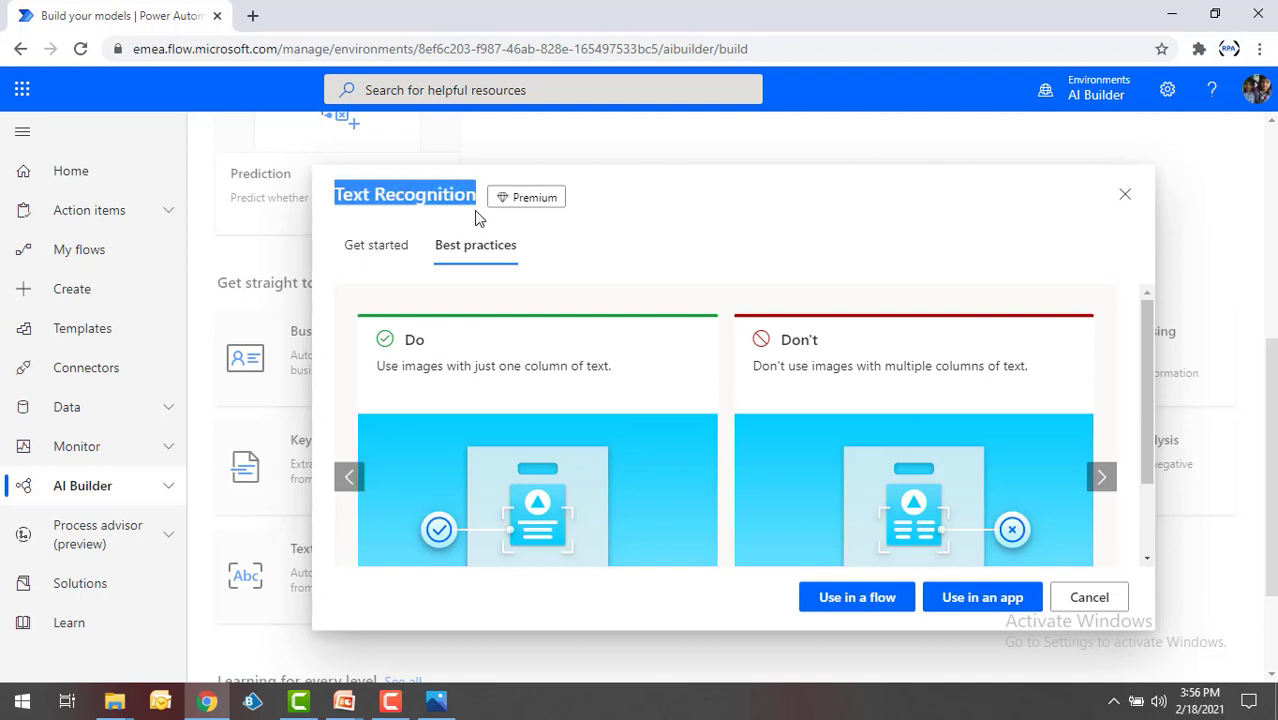
- Browse the Text Recognition flow templates, close that tab, and go to the Create page
{"action": "left_click", "coordinate": [868, 606]}
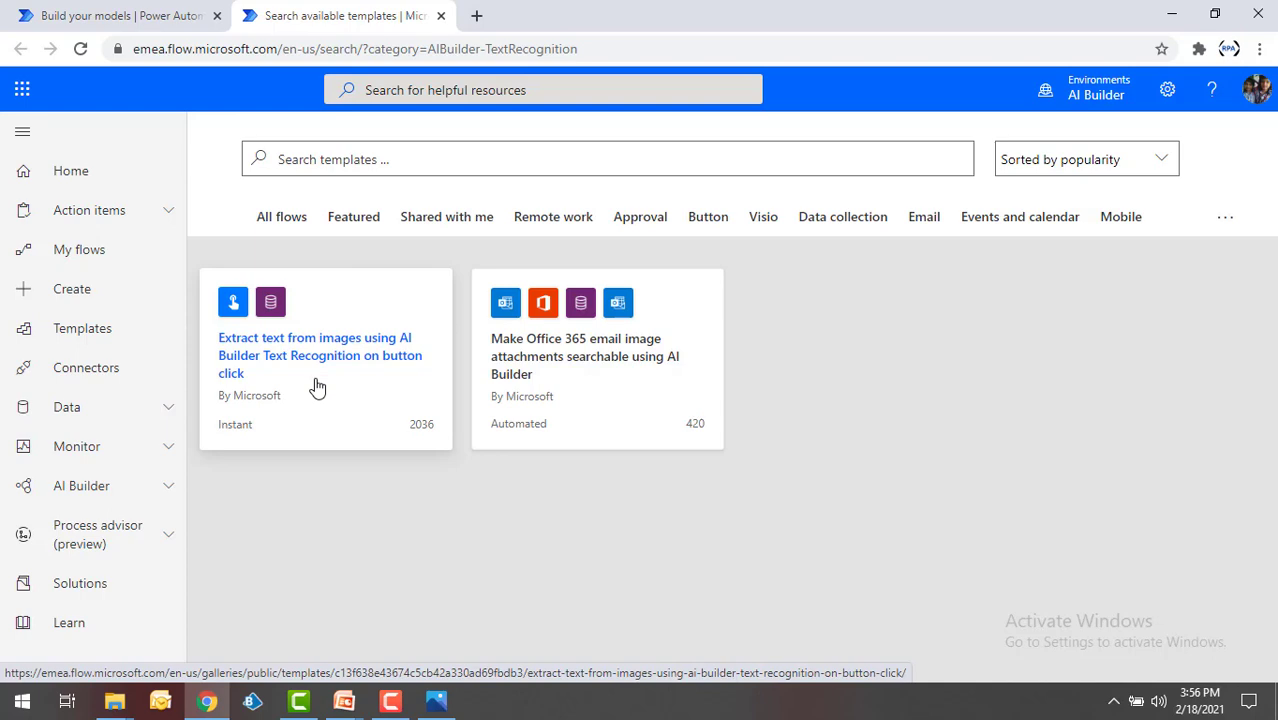
{"action": "key", "text": "ctrl+w"}
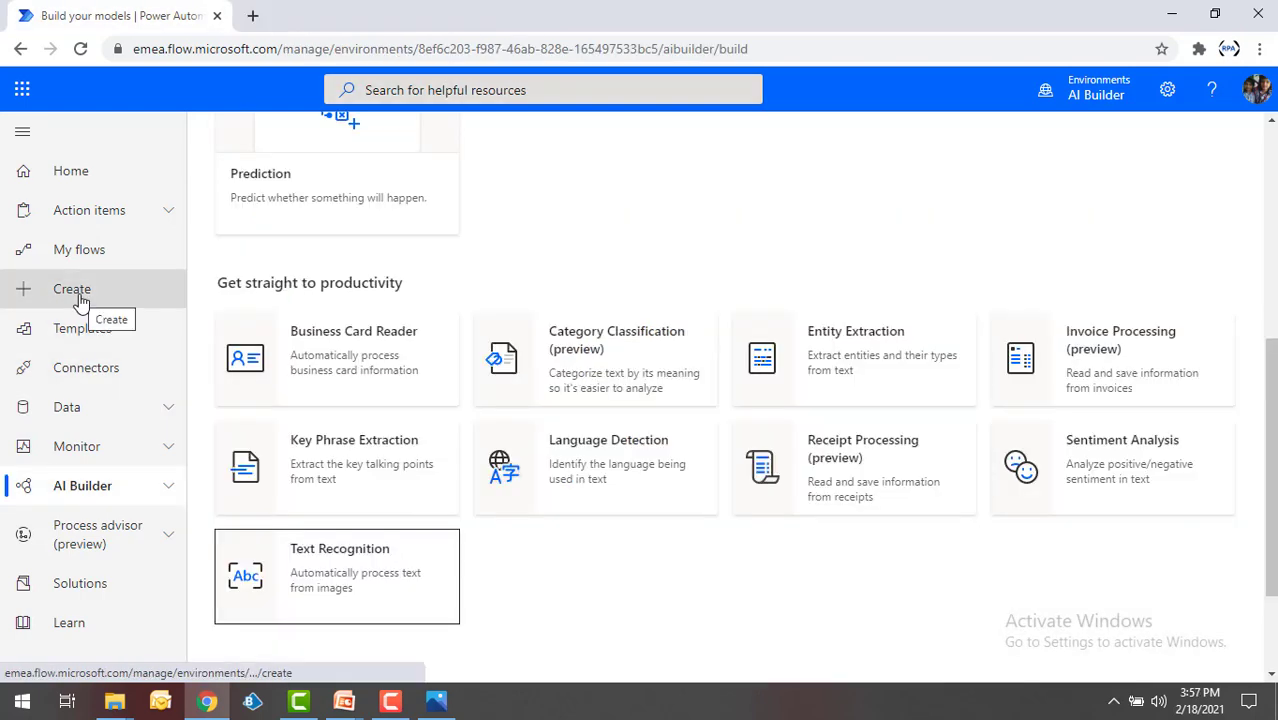
{"action": "left_click", "coordinate": [80, 299]}
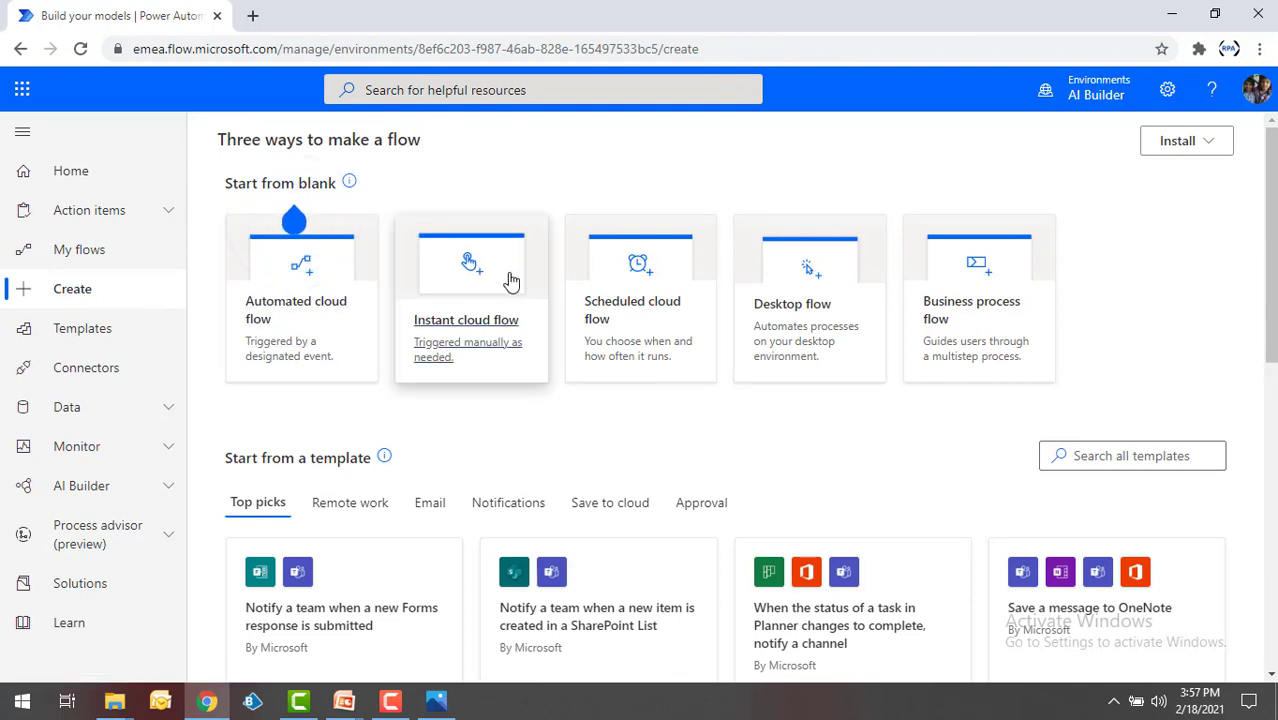
- Create an instant cloud flow named 'Text Recognition Flow' using the 'Manually trigger a flow' trigger
{"action": "left_click", "coordinate": [510, 281]}
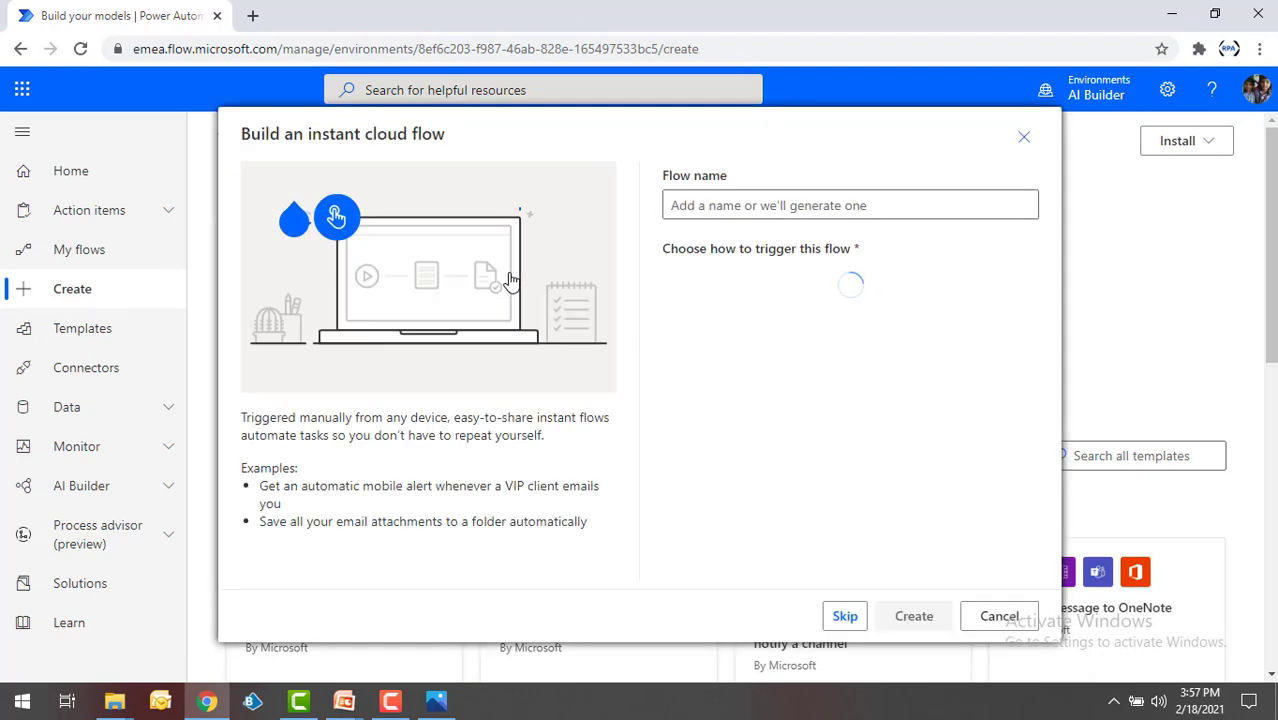
{"action": "type", "text": "Text Recognition Flow"}
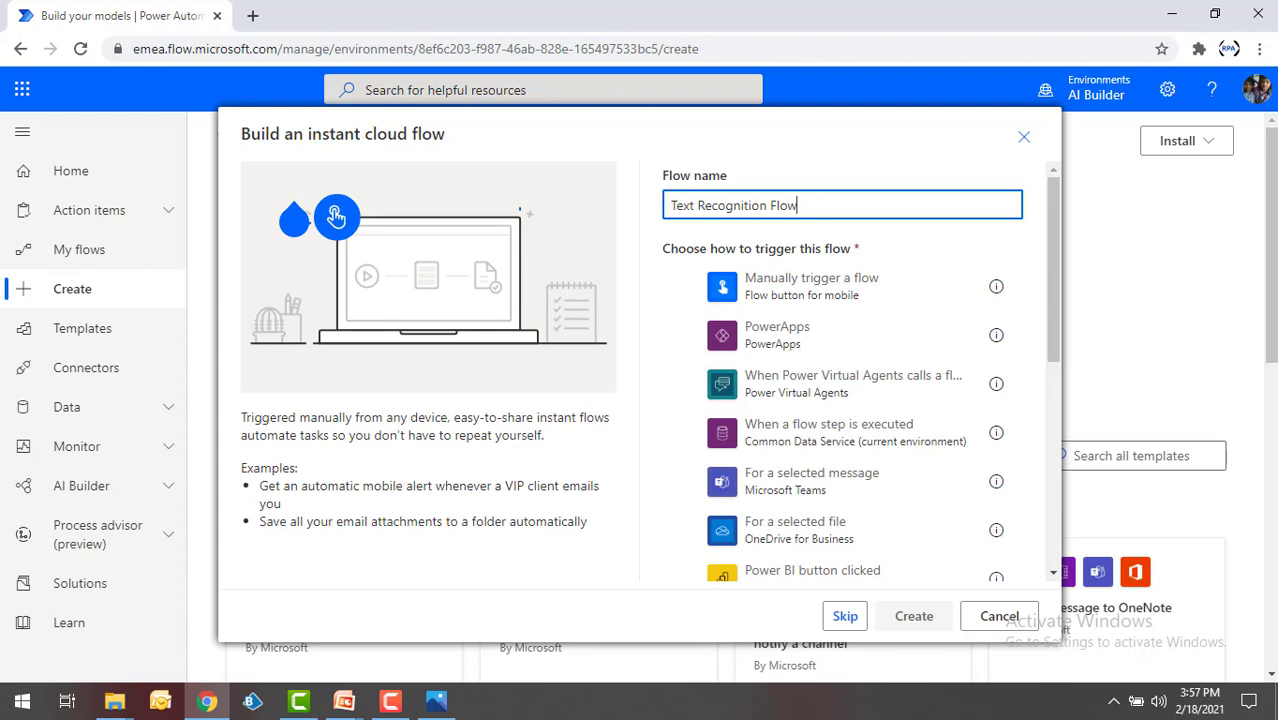
{"action": "left_click", "coordinate": [811, 295]}
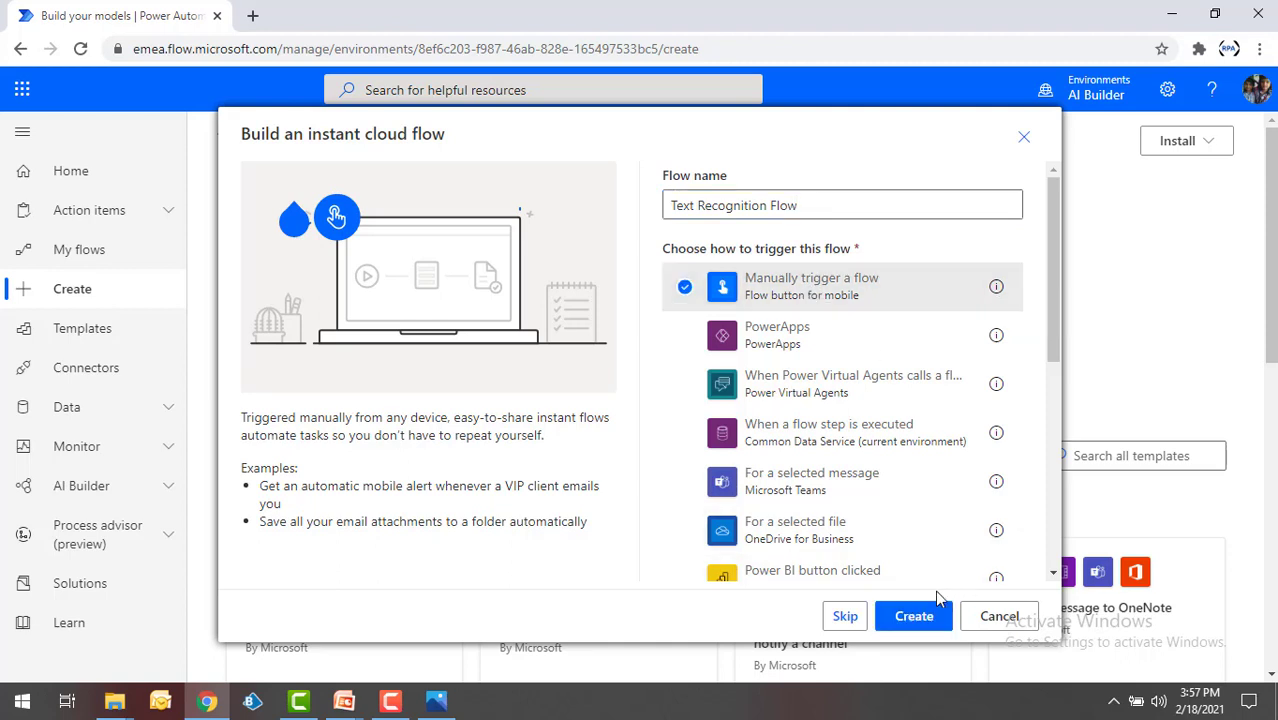
{"action": "left_click", "coordinate": [917, 615]}
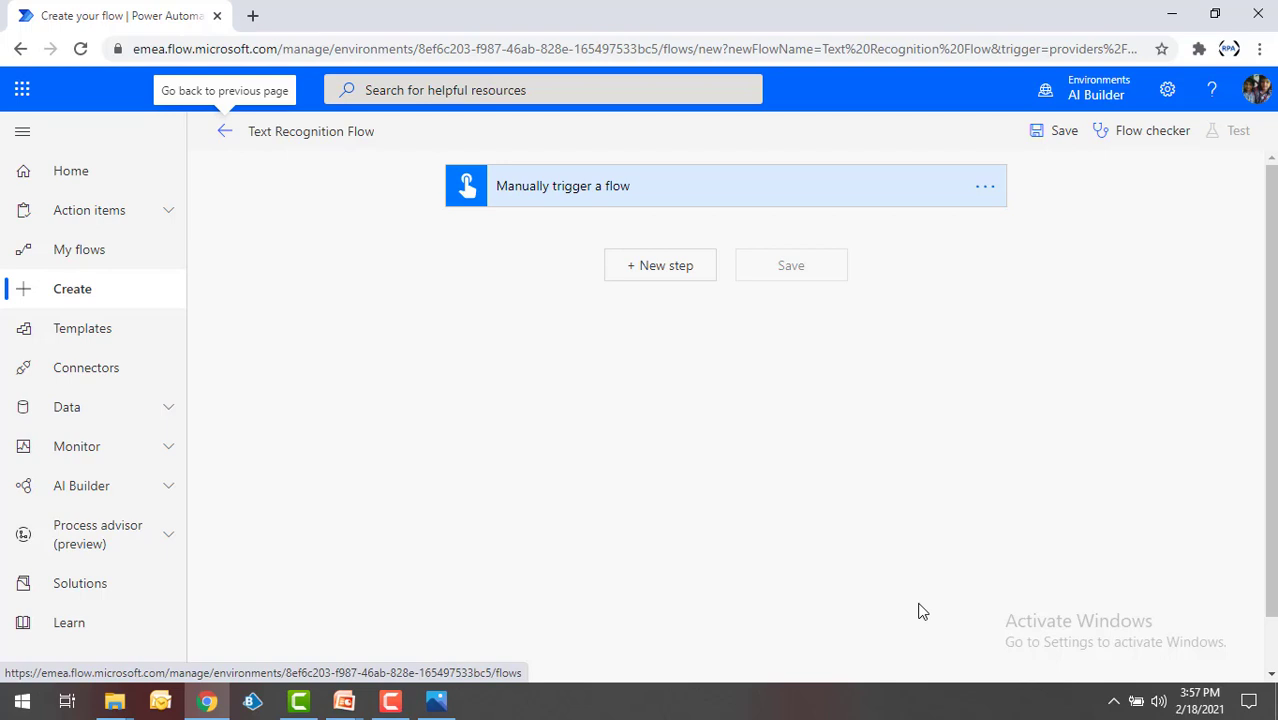
{"action": "key", "text": "alt+Tab"}
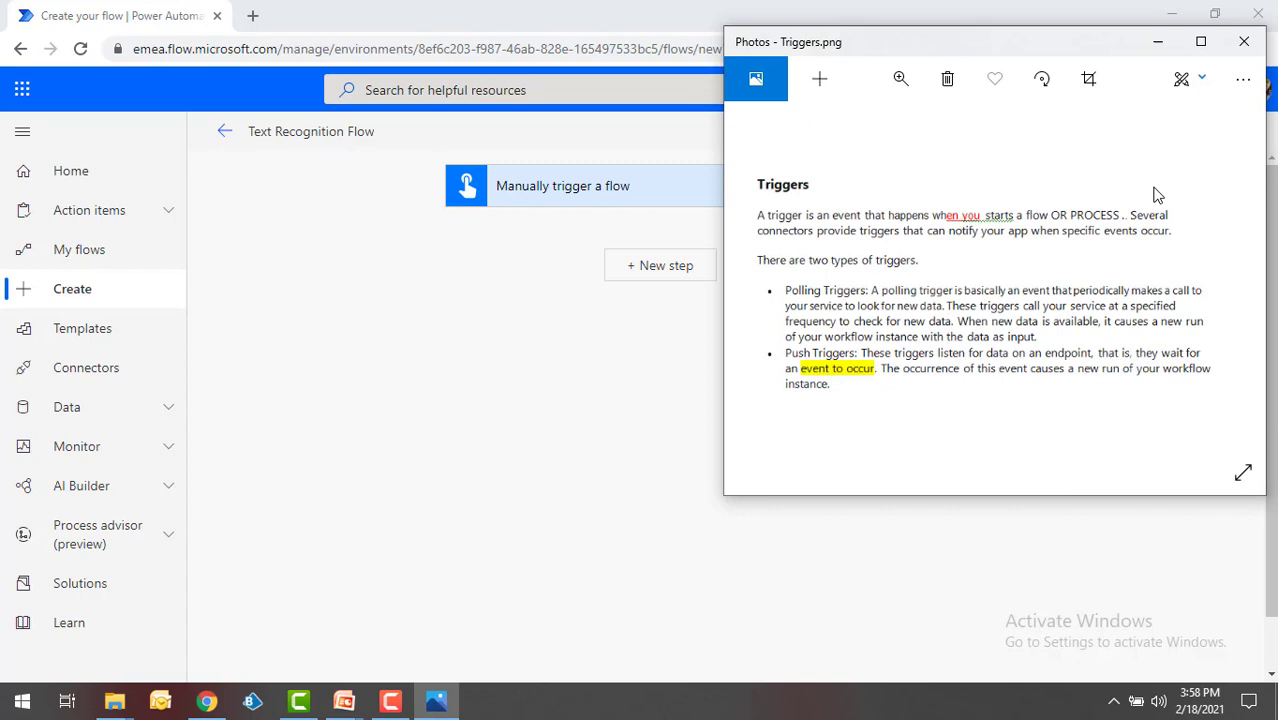
{"action": "left_click", "coordinate": [478, 303]}
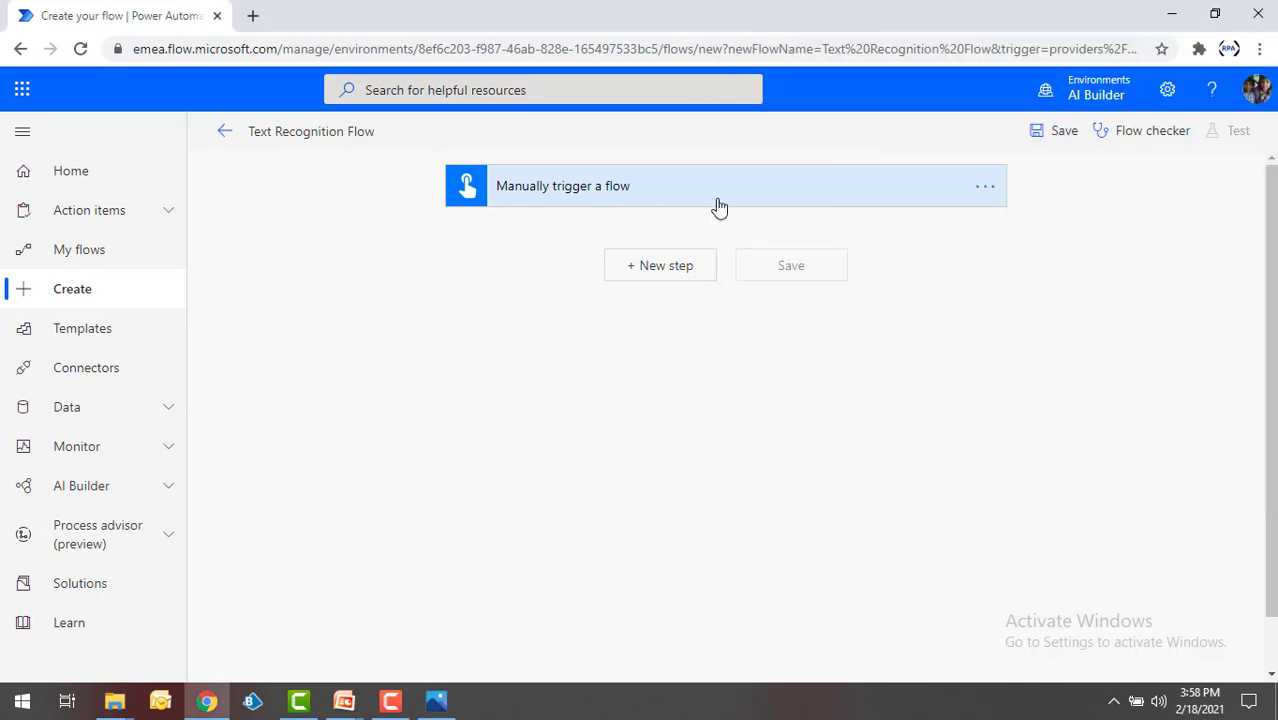
- Add a File input to the manual trigger and rename it 'Input Image'
{"action": "left_click", "coordinate": [599, 207]}
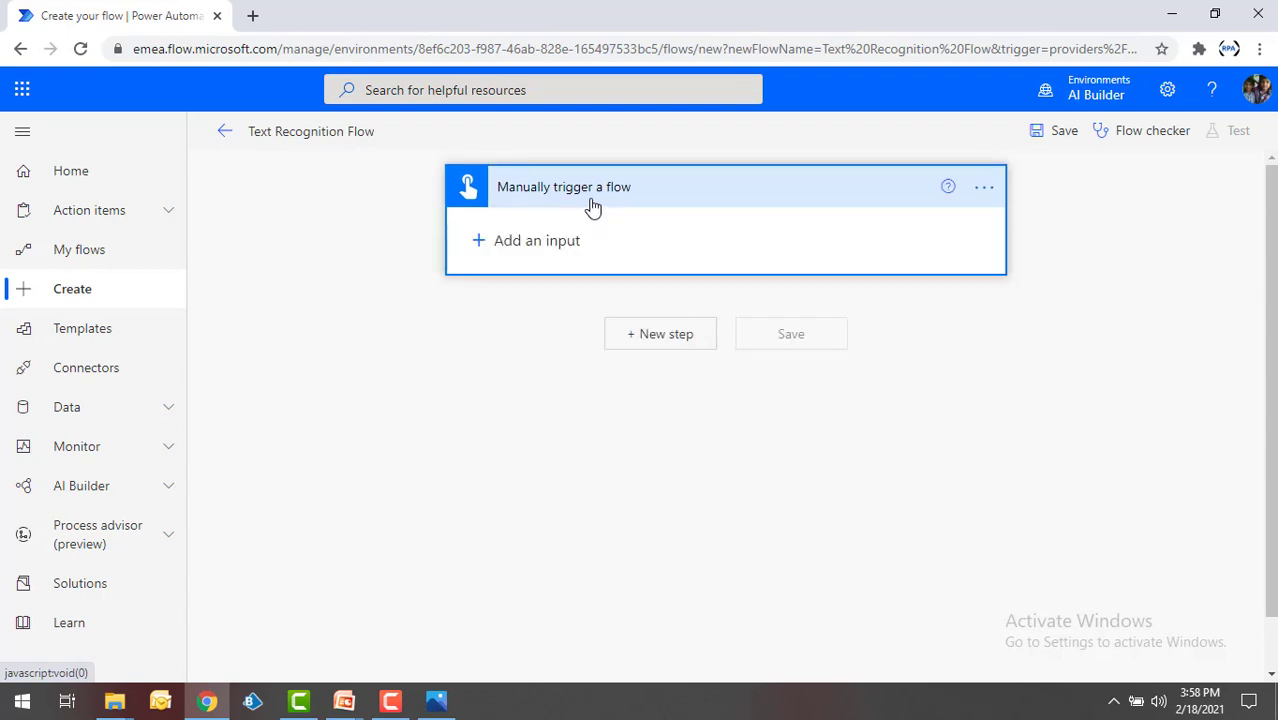
{"action": "left_click", "coordinate": [538, 242]}
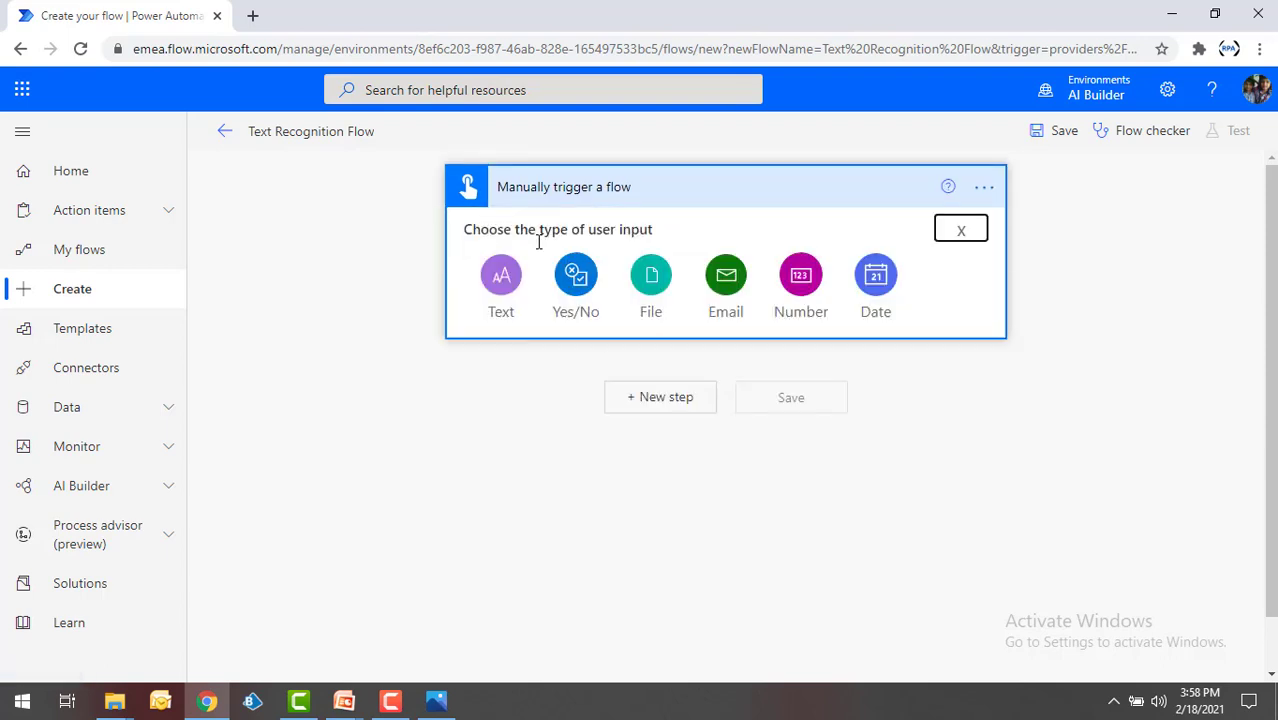
{"action": "left_click", "coordinate": [651, 277]}
{"action": "left_click_drag", "start_coordinate": [597, 228], "coordinate": [494, 237]}
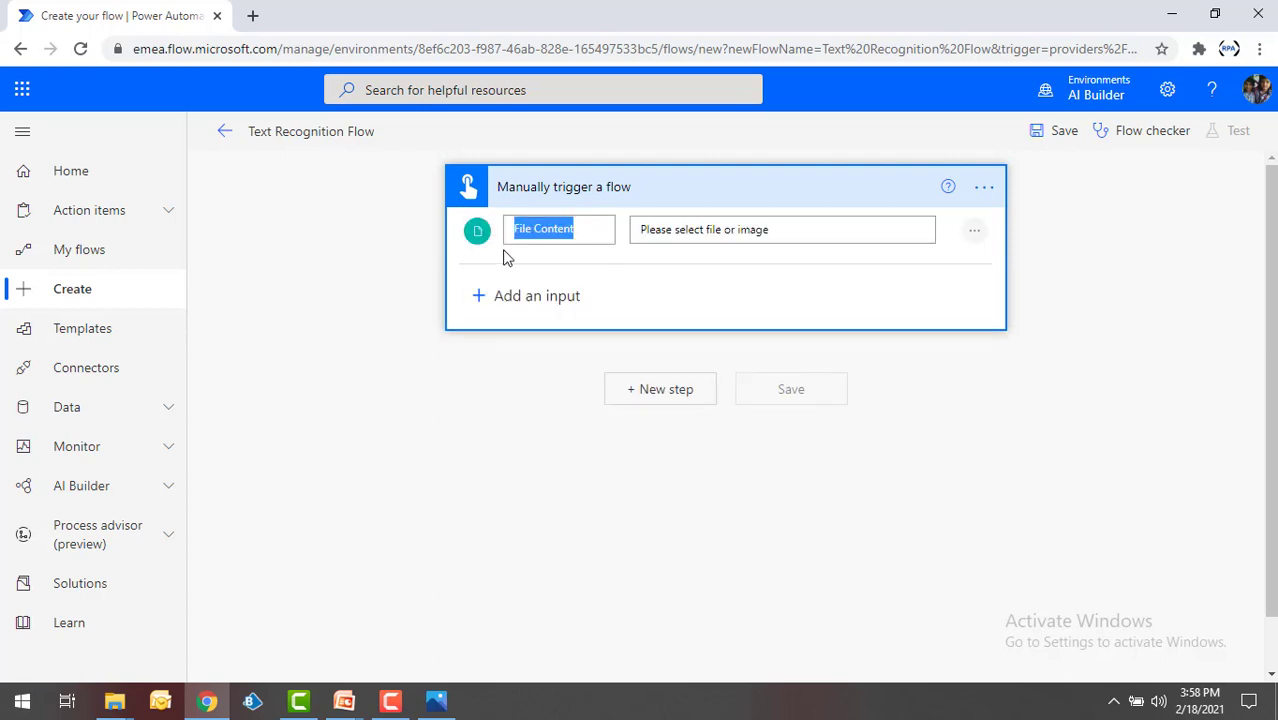
{"action": "type", "text": "Inp"}
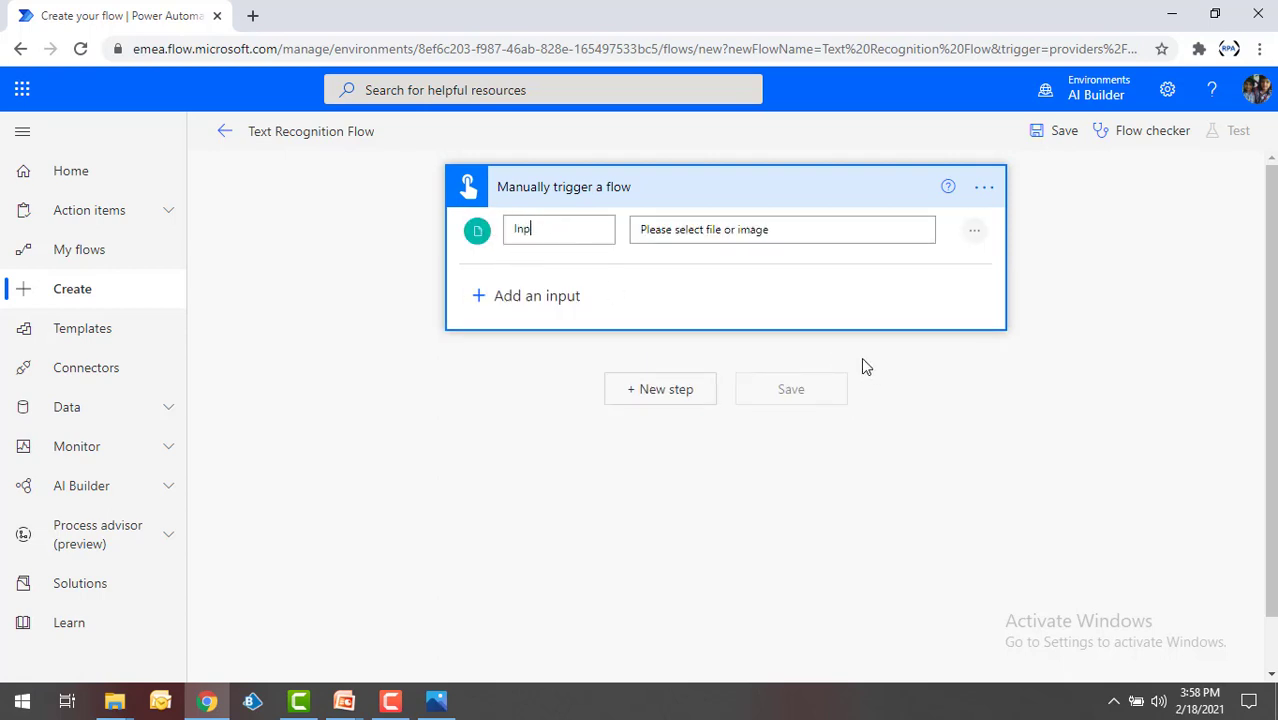
{"action": "type", "text": "ut Image"}
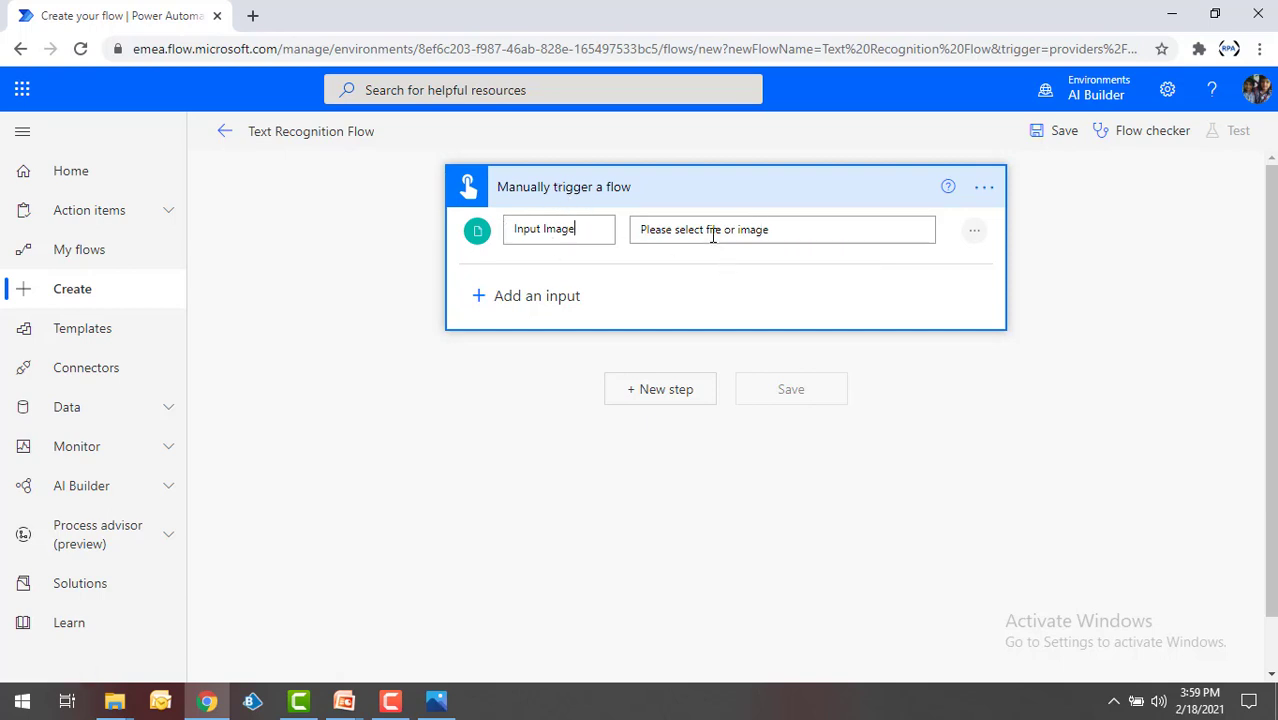
{"action": "left_click", "coordinate": [510, 436]}
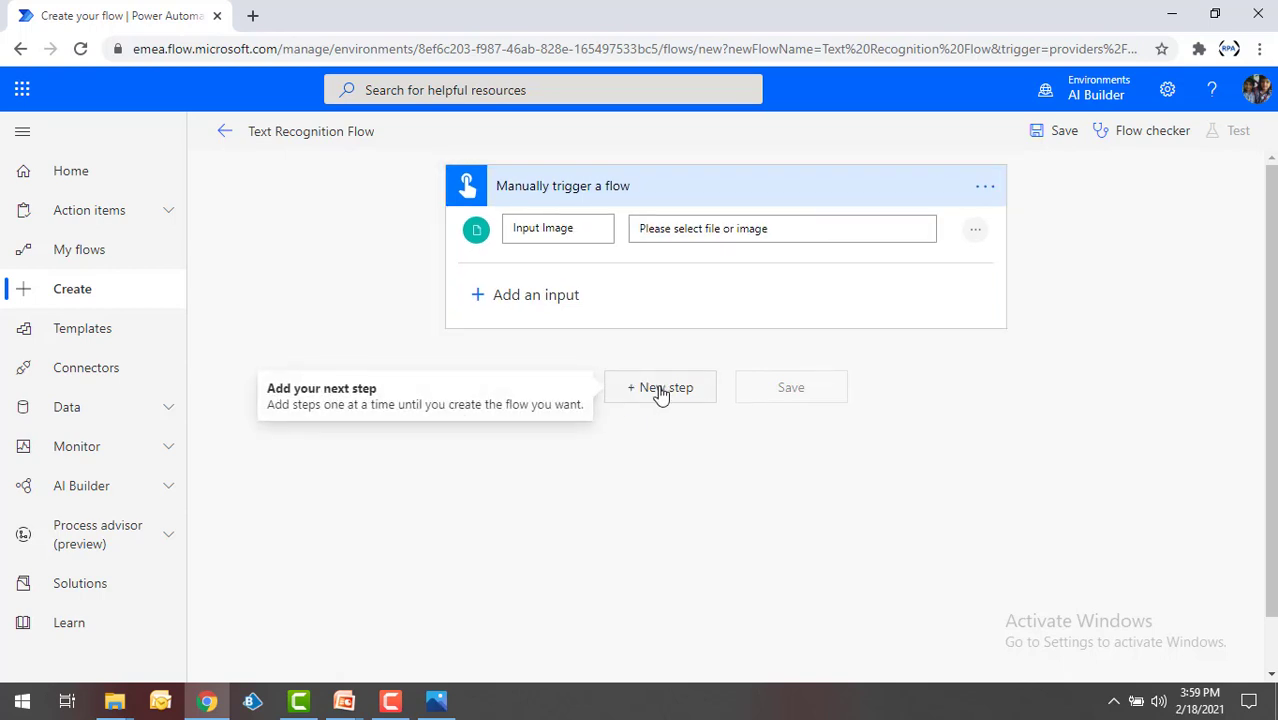
- Insert a new step below the trigger using the AI Builder Predict action
{"action": "left_click", "coordinate": [660, 390]}
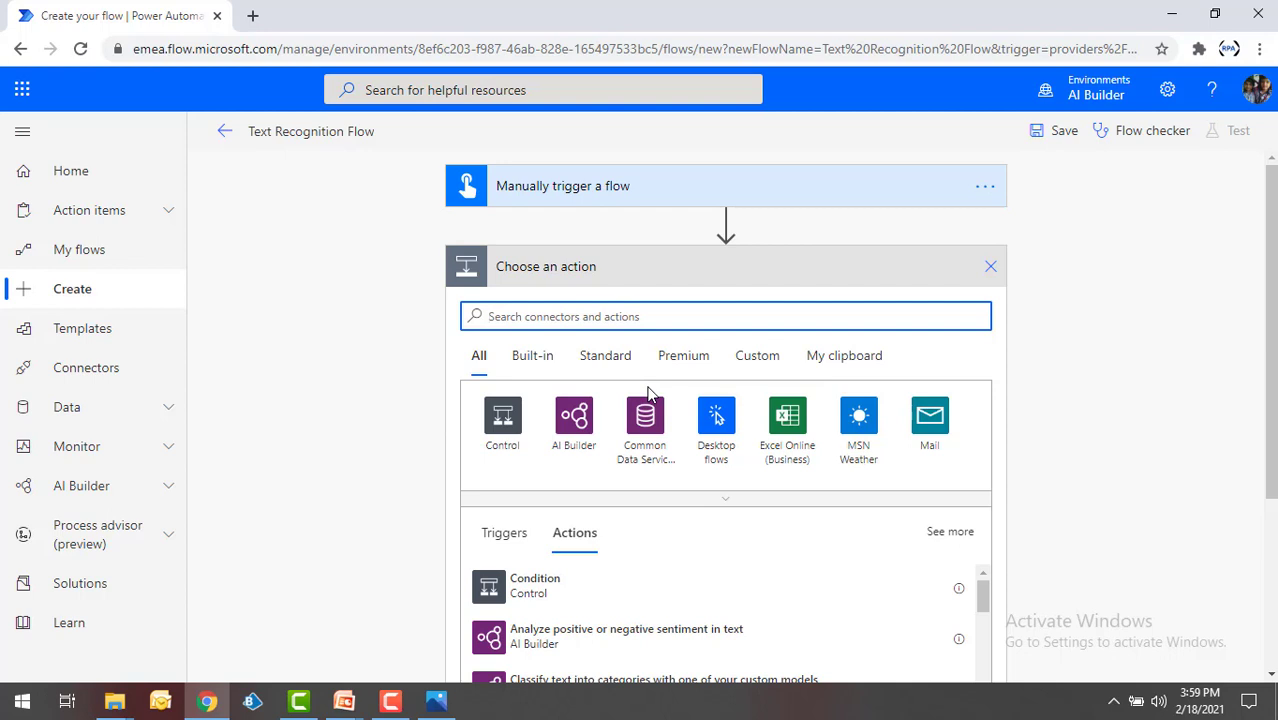
{"action": "left_click", "coordinate": [575, 425]}
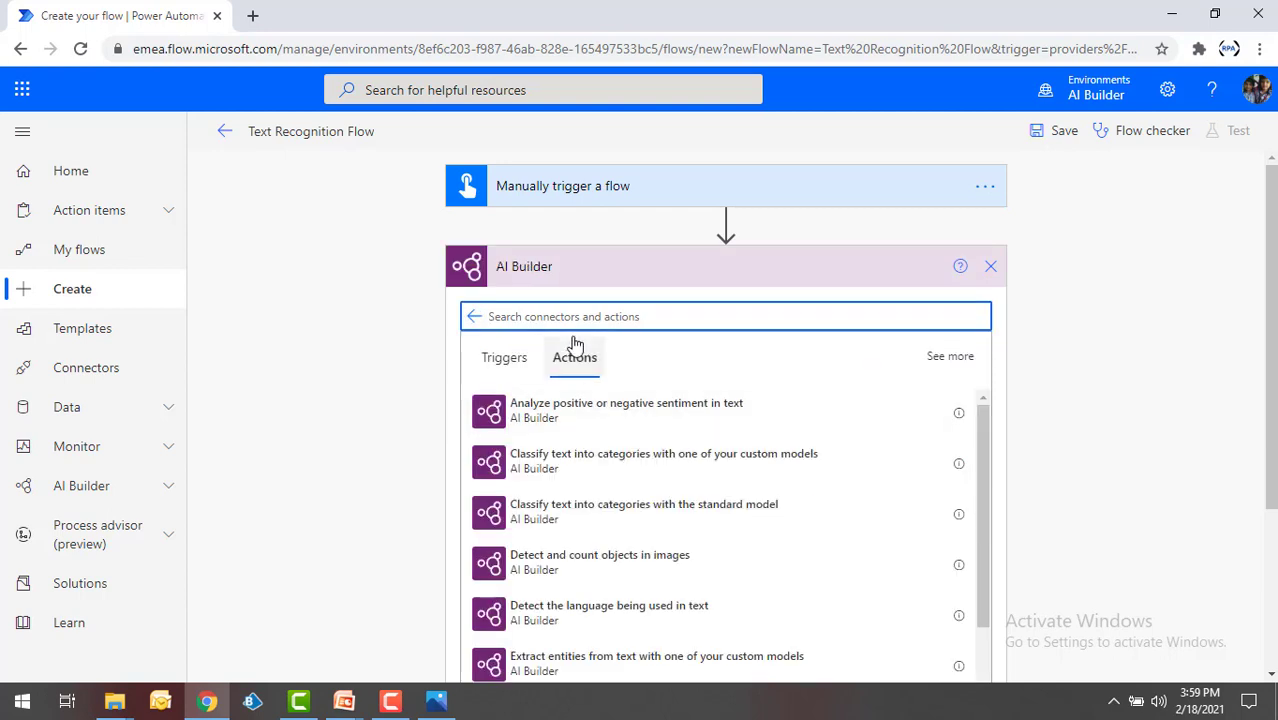
{"action": "scroll", "coordinate": [579, 571], "scroll_direction": "down", "scroll_amount": 2}
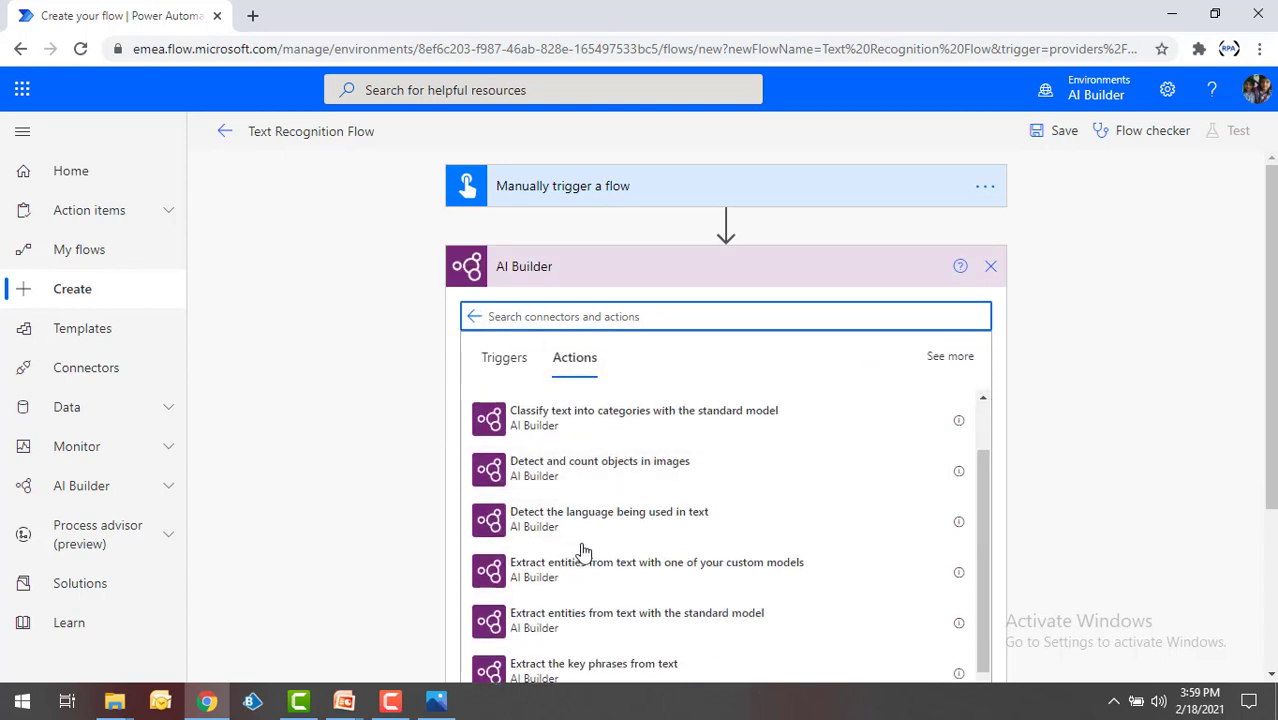
{"action": "scroll", "coordinate": [580, 542], "scroll_direction": "down", "scroll_amount": 2}
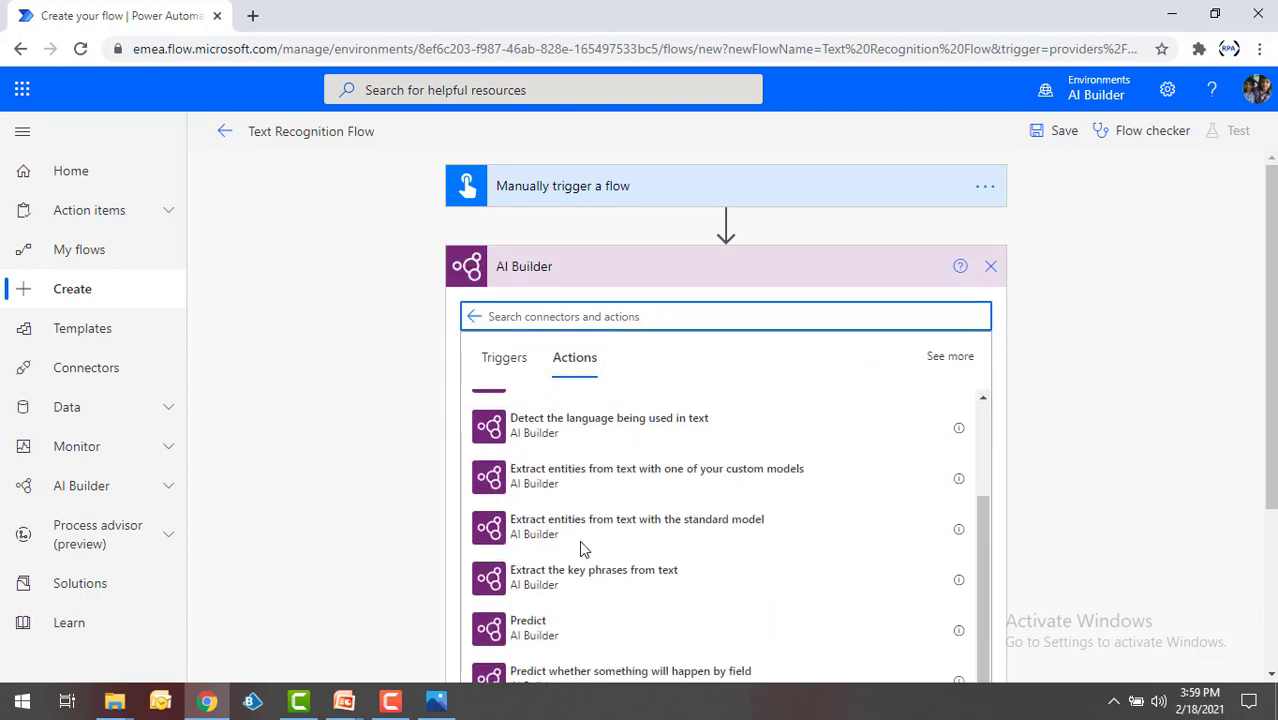
{"action": "left_click", "coordinate": [549, 633]}
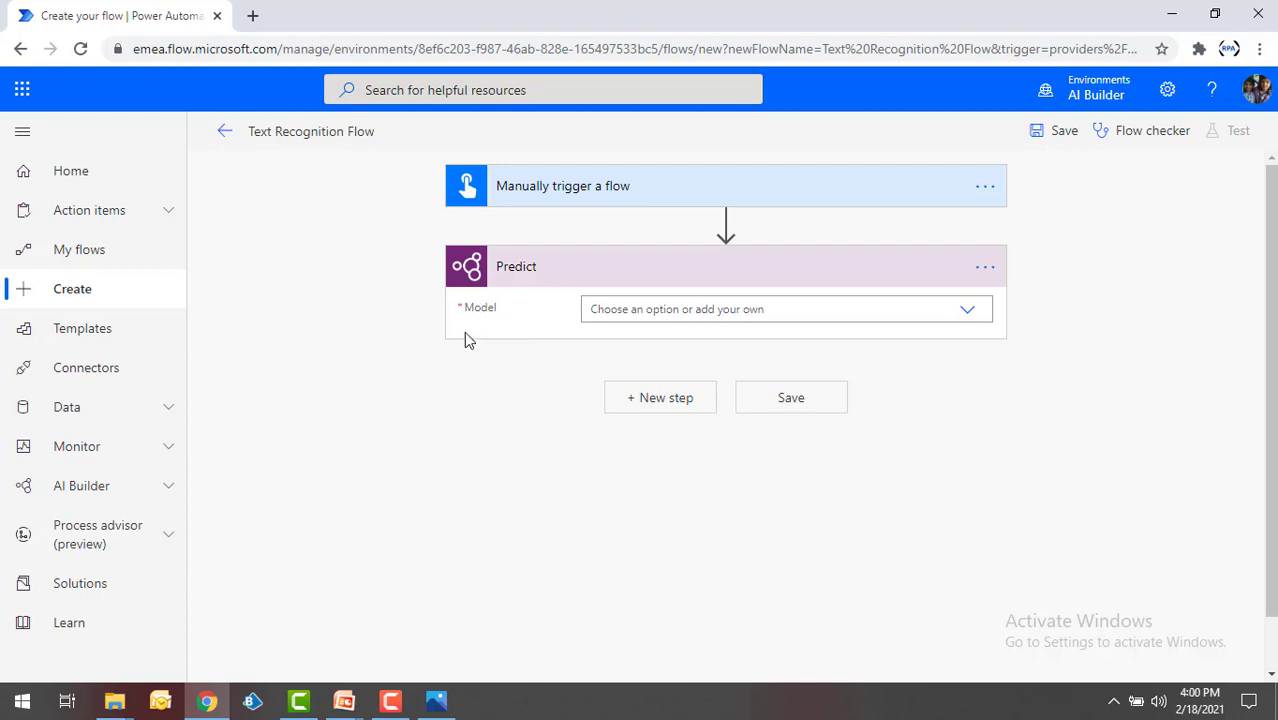
- Set Predict's Model to TextRecognition model and its Image to the trigger's Input Image
{"action": "left_click", "coordinate": [968, 311]}
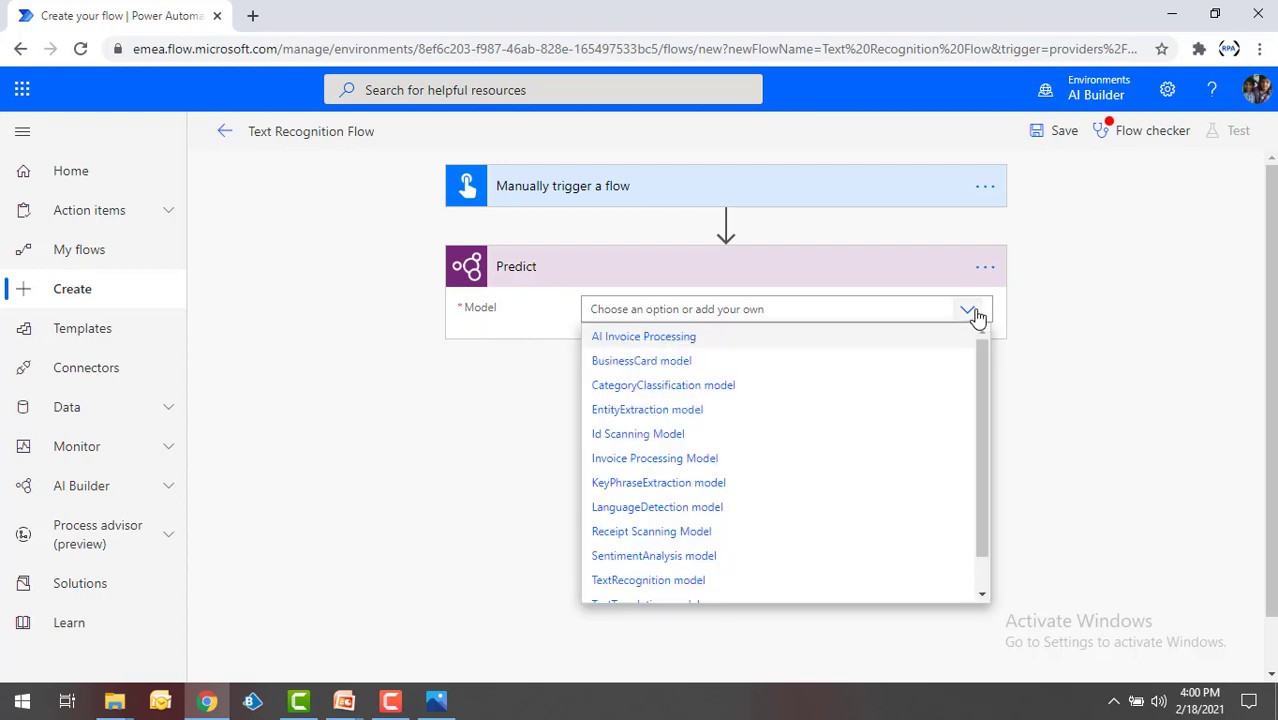
{"action": "left_click", "coordinate": [648, 580]}
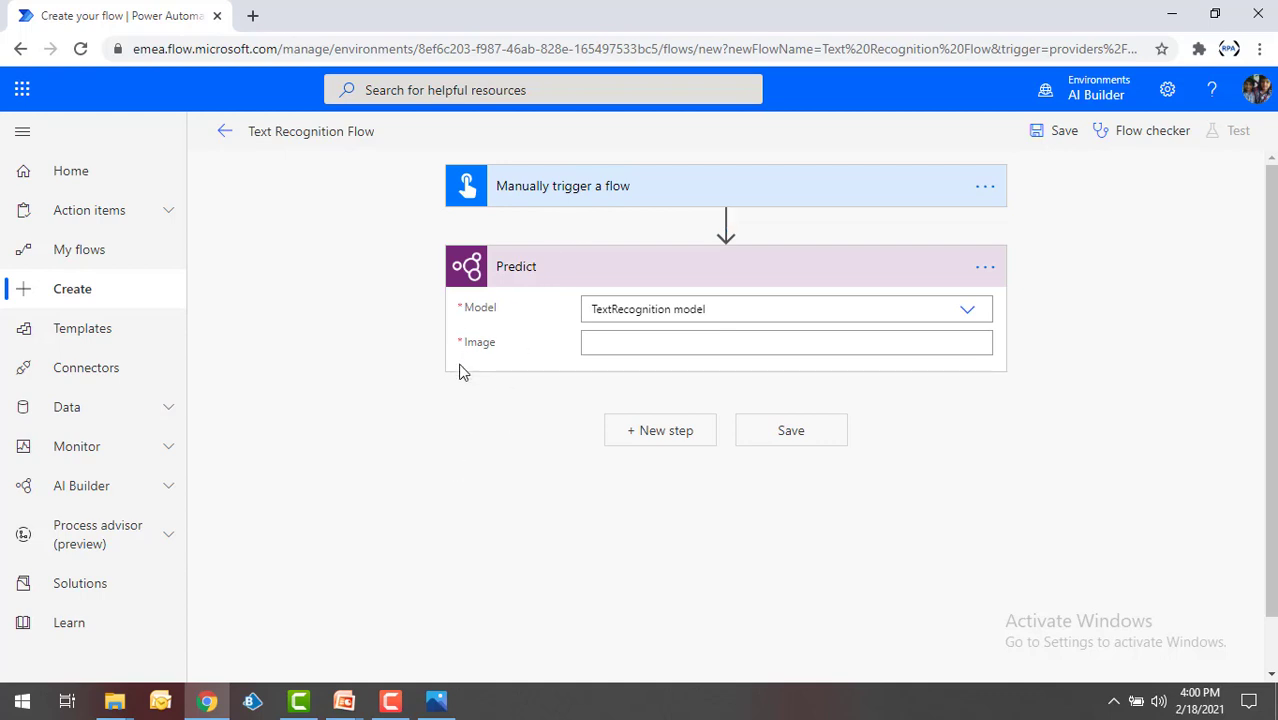
{"action": "left_click", "coordinate": [600, 342]}
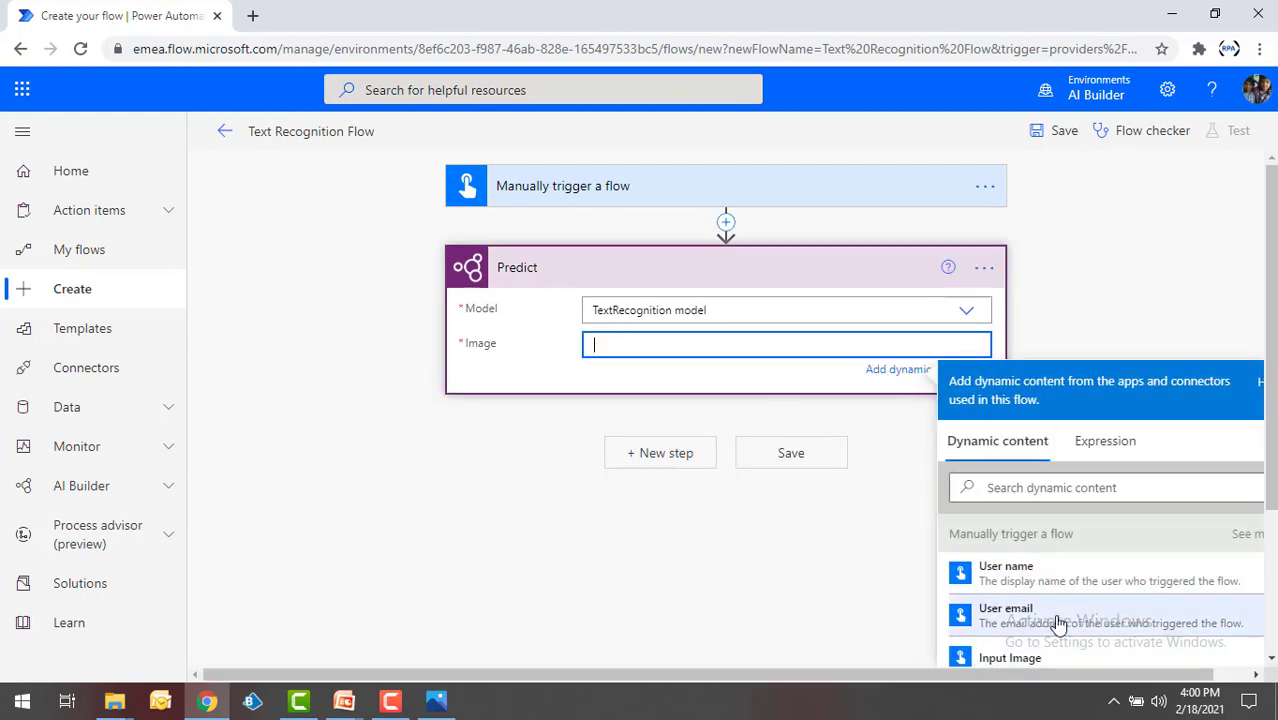
{"action": "scroll", "coordinate": [1056, 622], "scroll_direction": "down", "scroll_amount": 1}
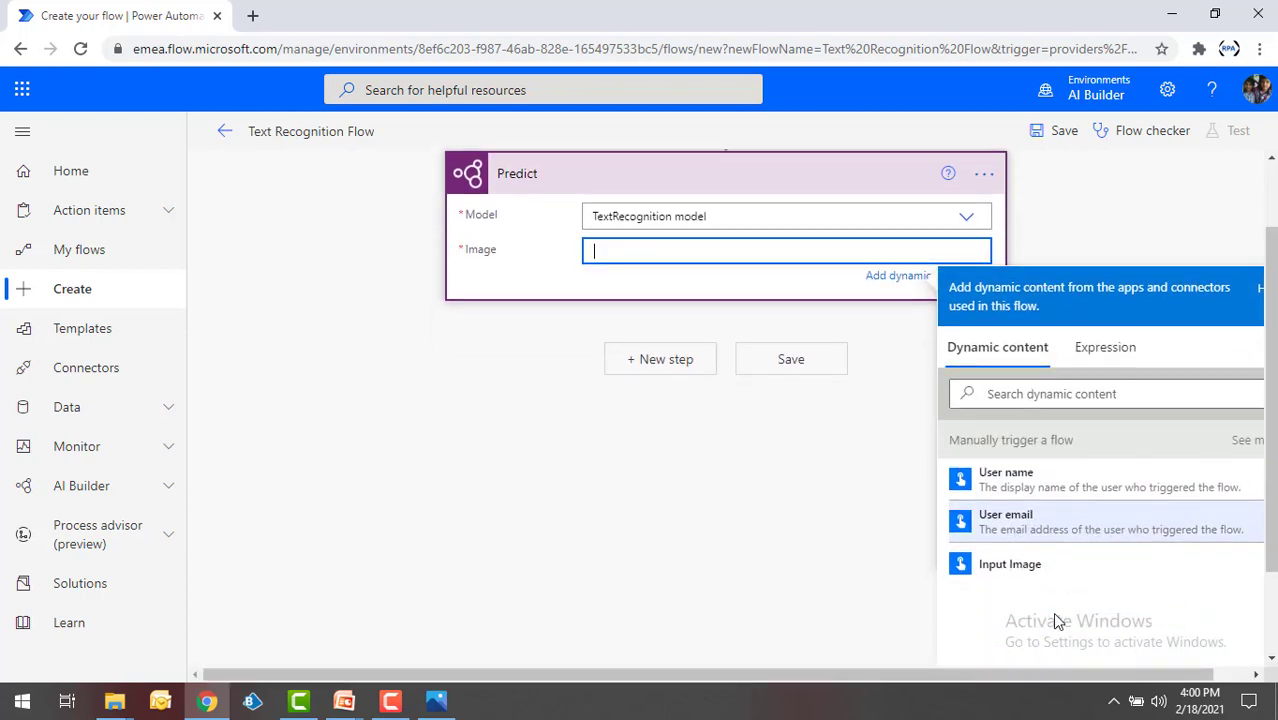
{"action": "left_click", "coordinate": [1010, 565]}
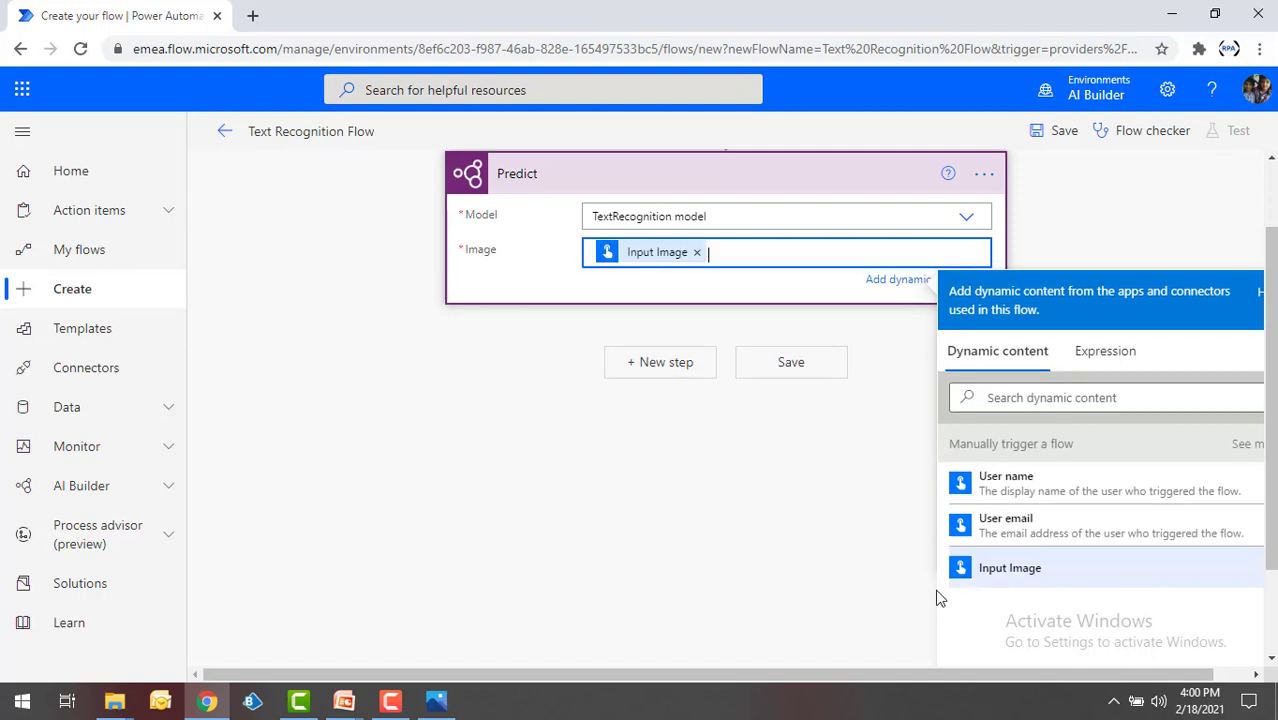
{"action": "scroll", "coordinate": [921, 599], "scroll_direction": "up", "scroll_amount": 1}
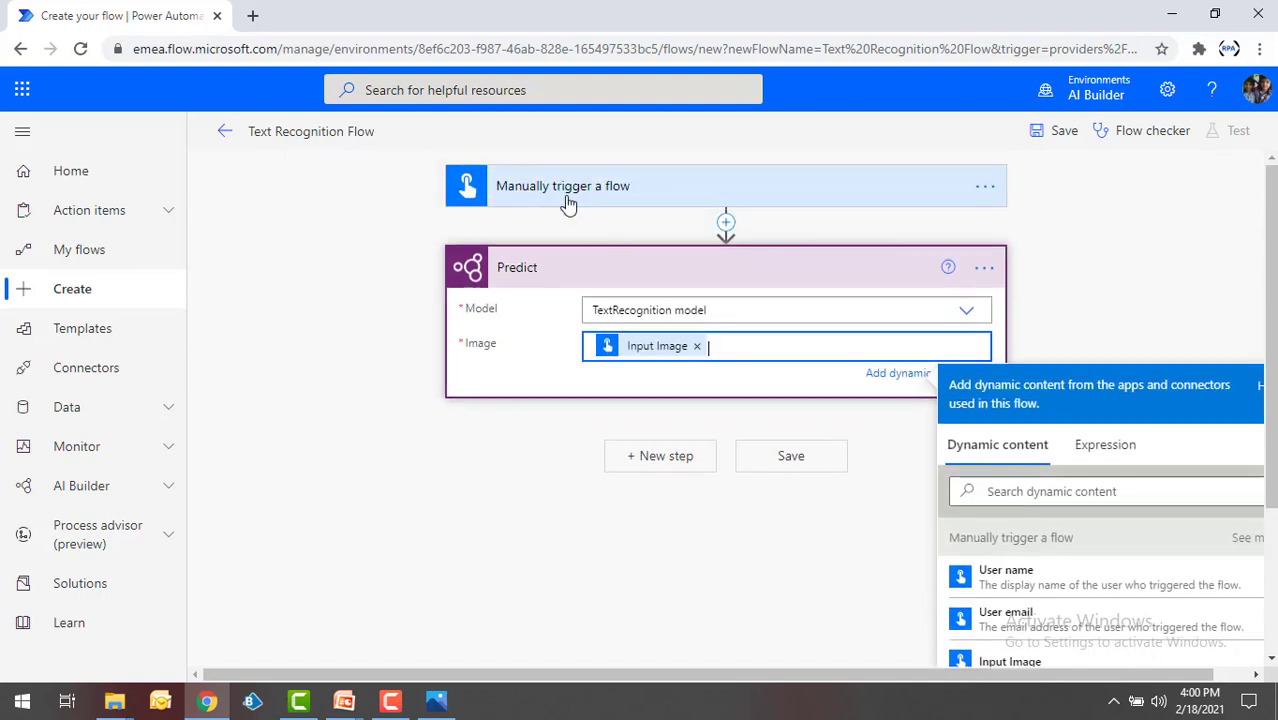
{"action": "left_click", "coordinate": [579, 586]}
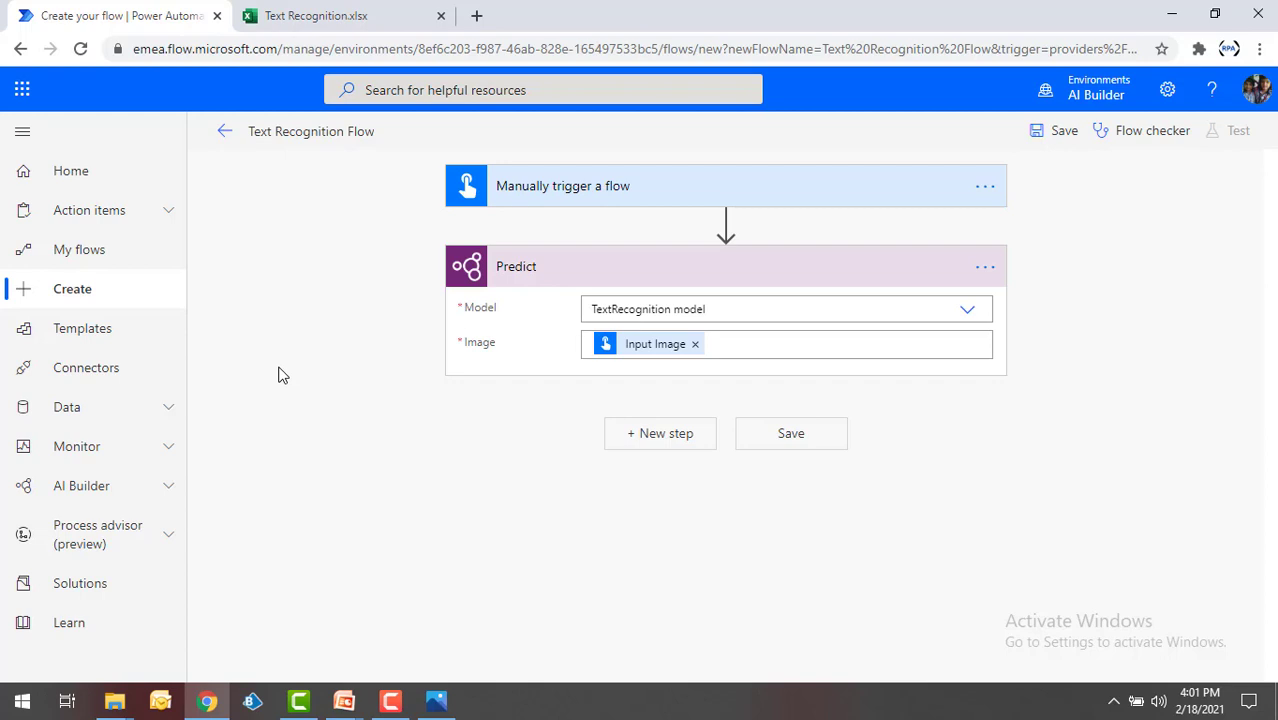
{"action": "left_click", "coordinate": [318, 14]}
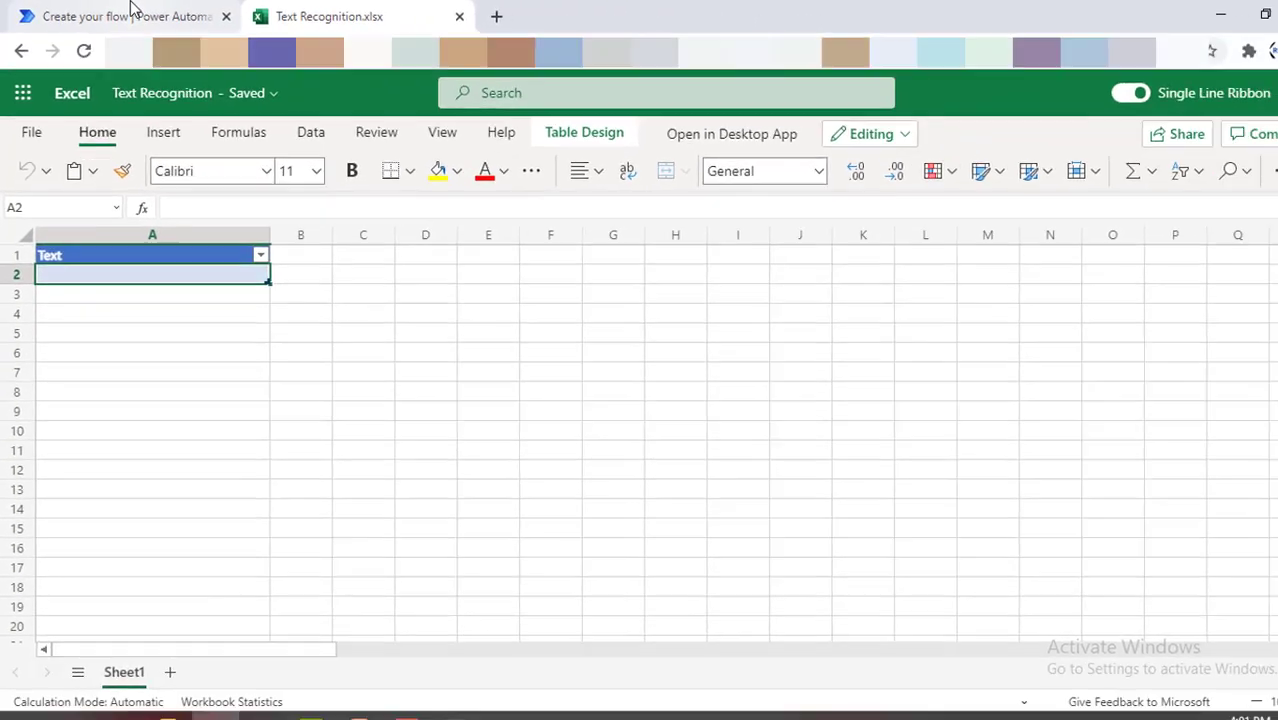
{"action": "left_click", "coordinate": [229, 27]}
- Add an Excel Online (Business) 'Add a row into a table' step after Predict
{"action": "left_click", "coordinate": [660, 347]}
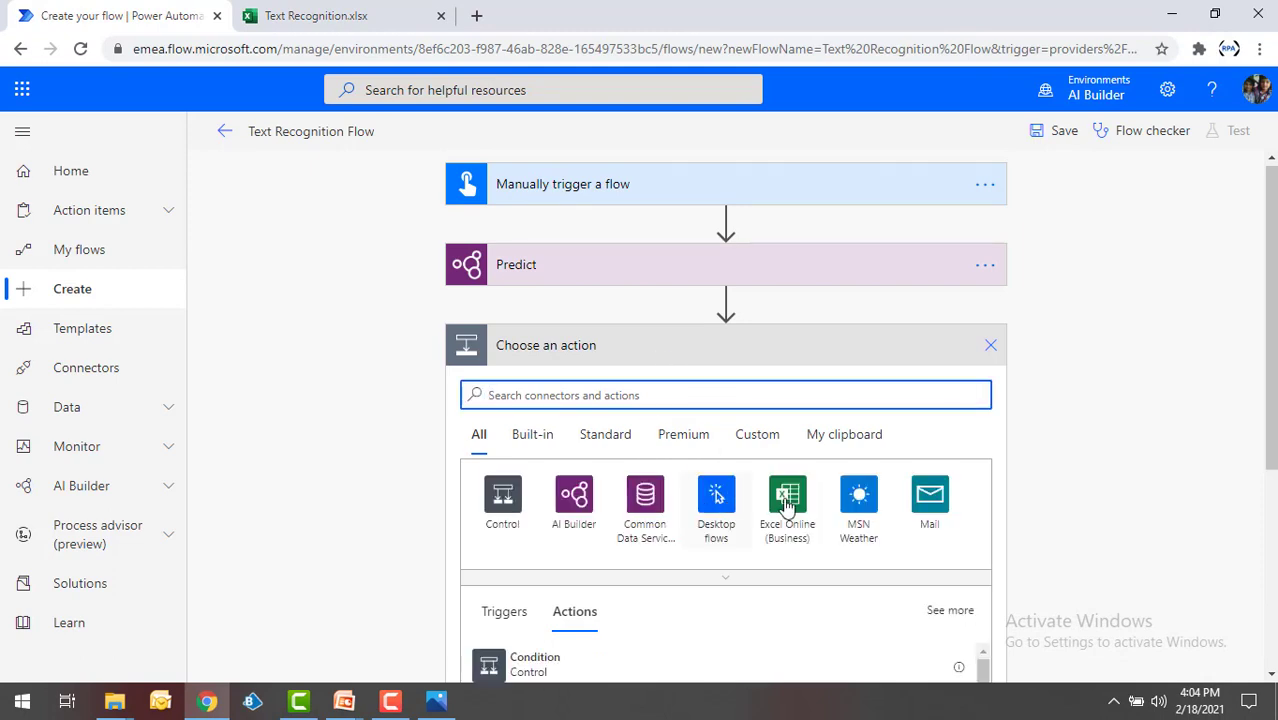
{"action": "left_click", "coordinate": [796, 500]}
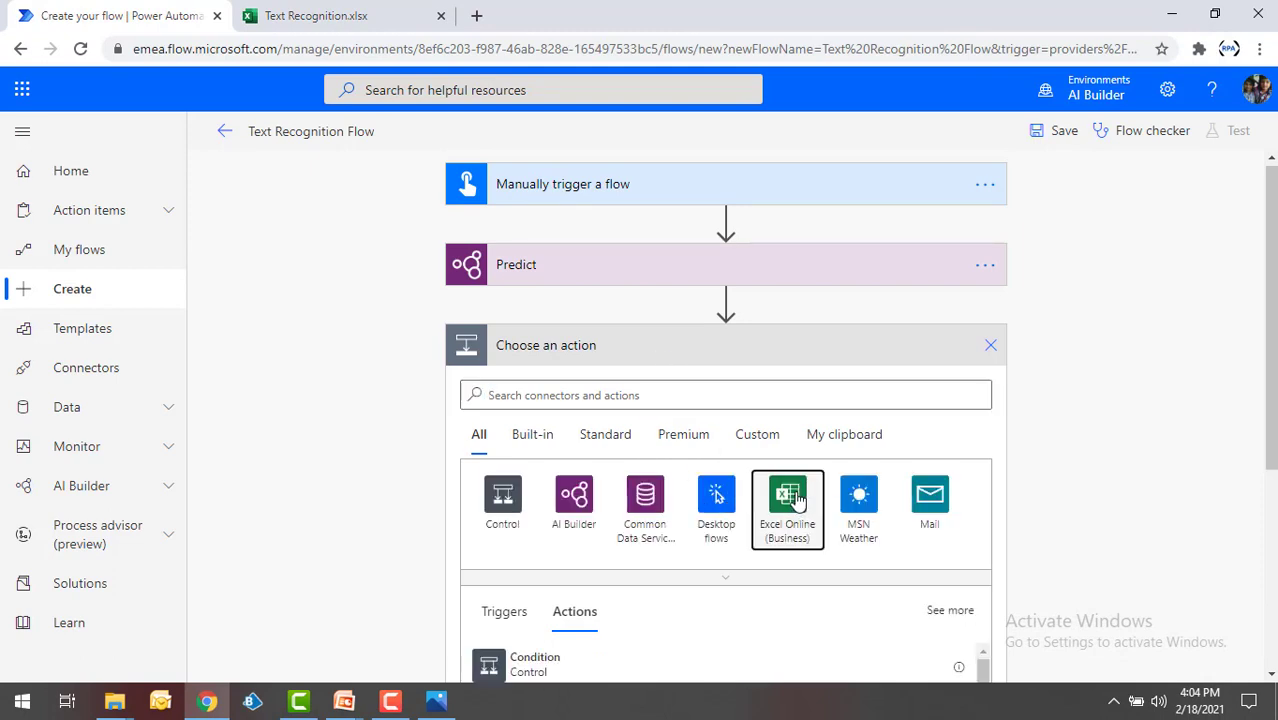
{"action": "left_click", "coordinate": [598, 404]}
{"action": "type", "text": "add"}
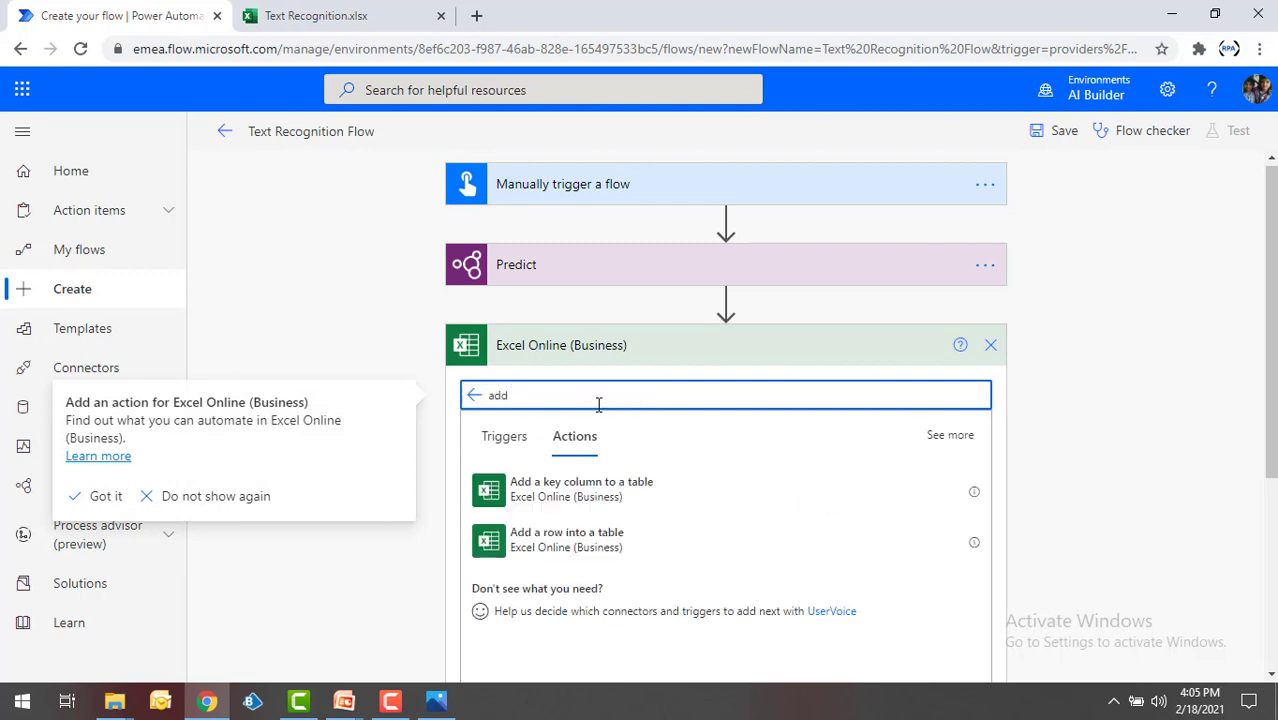
{"action": "left_click", "coordinate": [585, 540]}
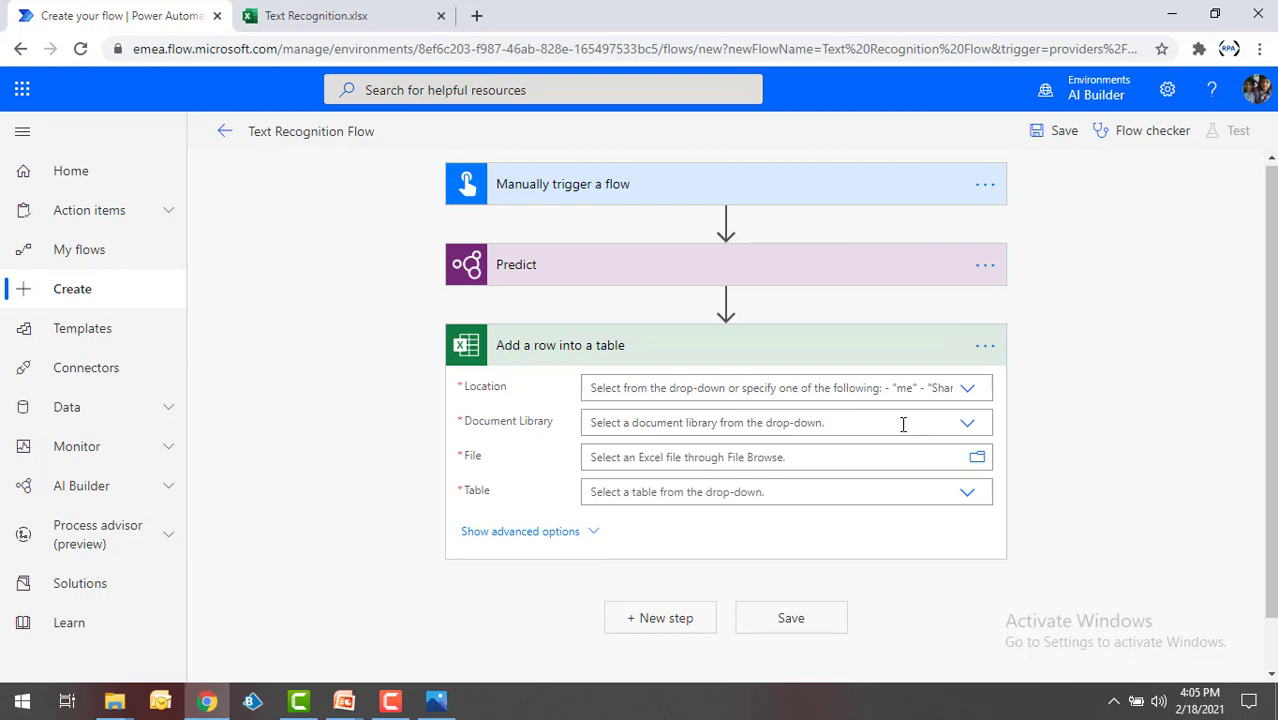
- Point the Excel action at OneDrive for Business, Text Recognition.xlsx, Table1
{"action": "left_click", "coordinate": [967, 389]}
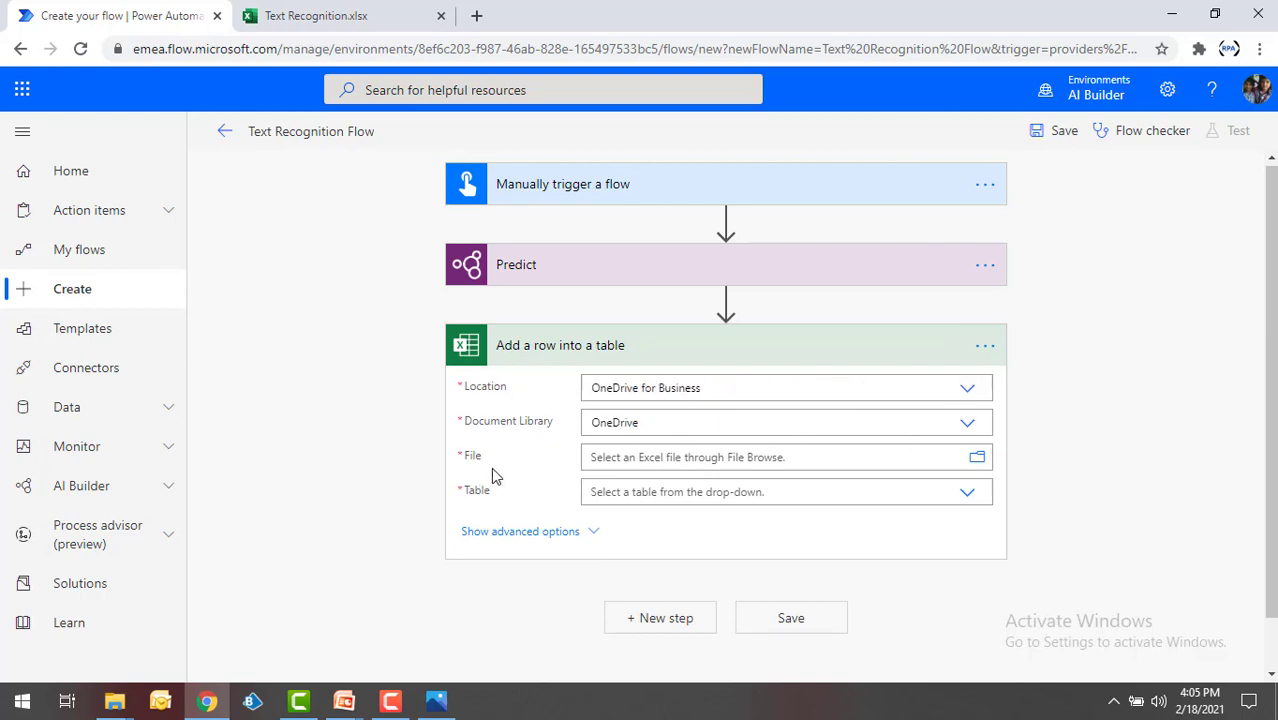
{"action": "left_click", "coordinate": [978, 460]}
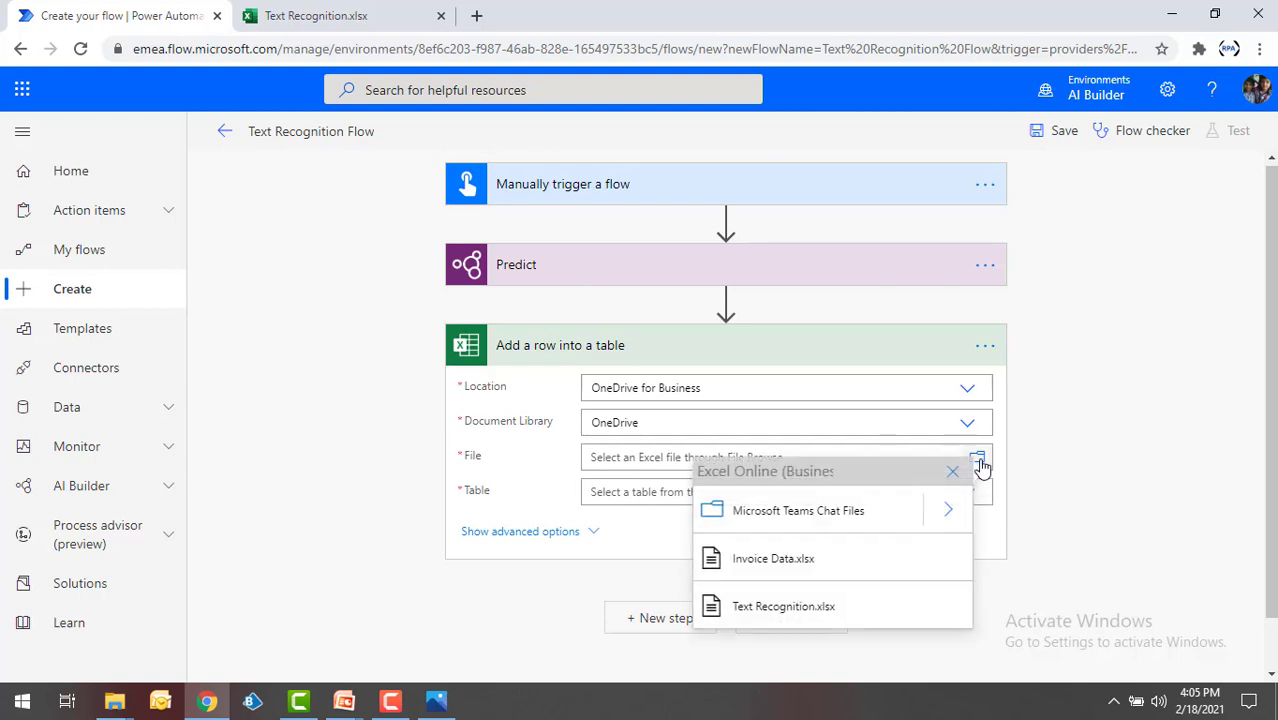
{"action": "left_click", "coordinate": [806, 608]}
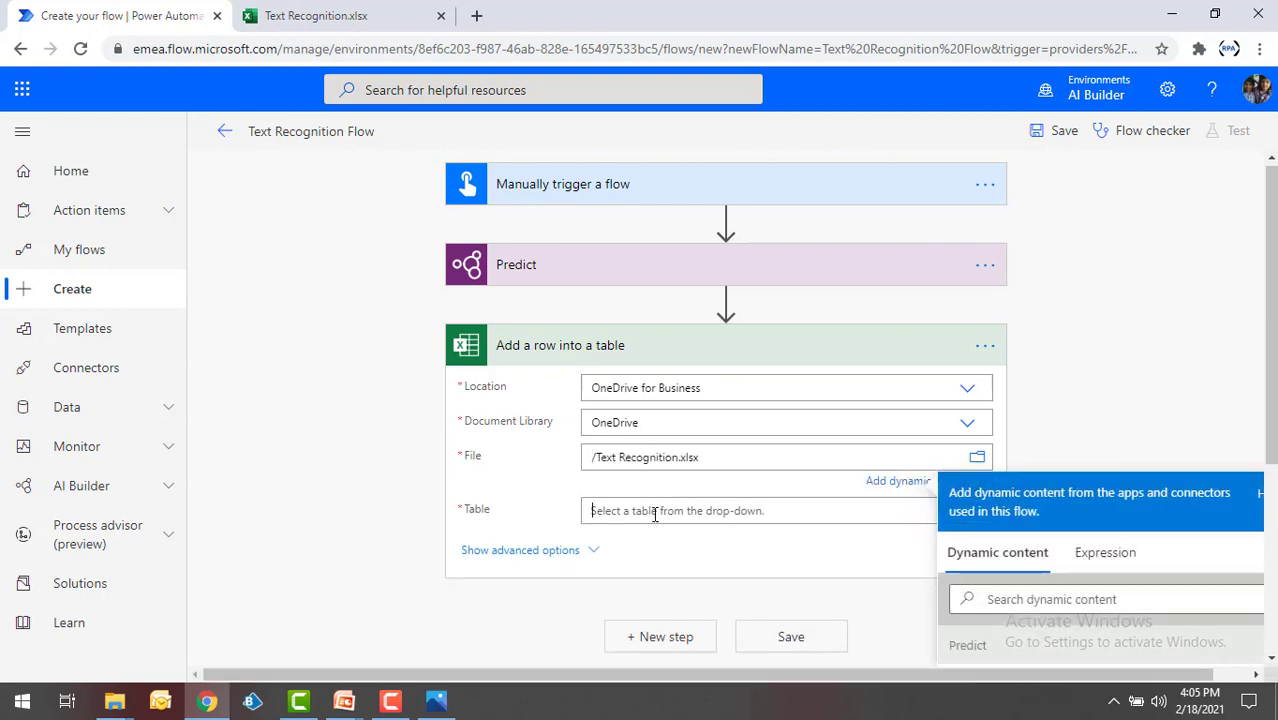
{"action": "left_click", "coordinate": [654, 514]}
{"action": "left_click", "coordinate": [607, 518]}
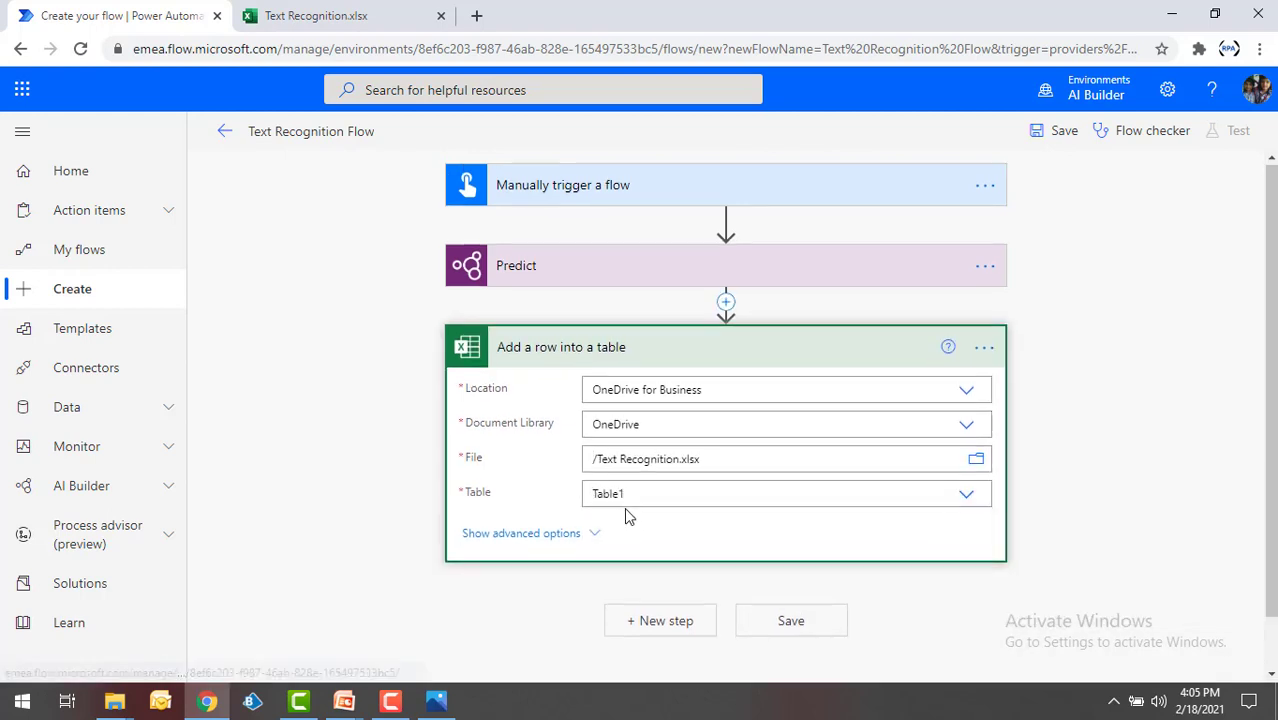
{"action": "scroll", "coordinate": [625, 516], "scroll_direction": "down", "scroll_amount": 1}
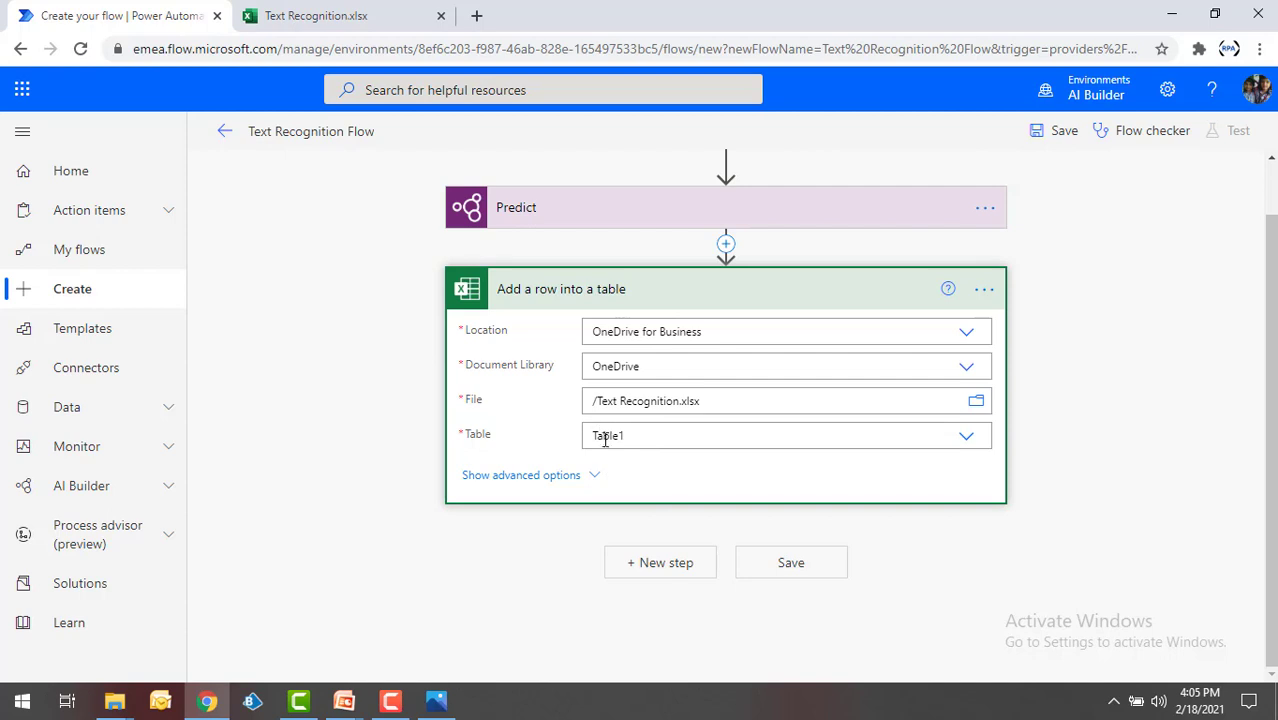
{"action": "left_click", "coordinate": [657, 435]}
{"action": "left_click", "coordinate": [530, 471]}
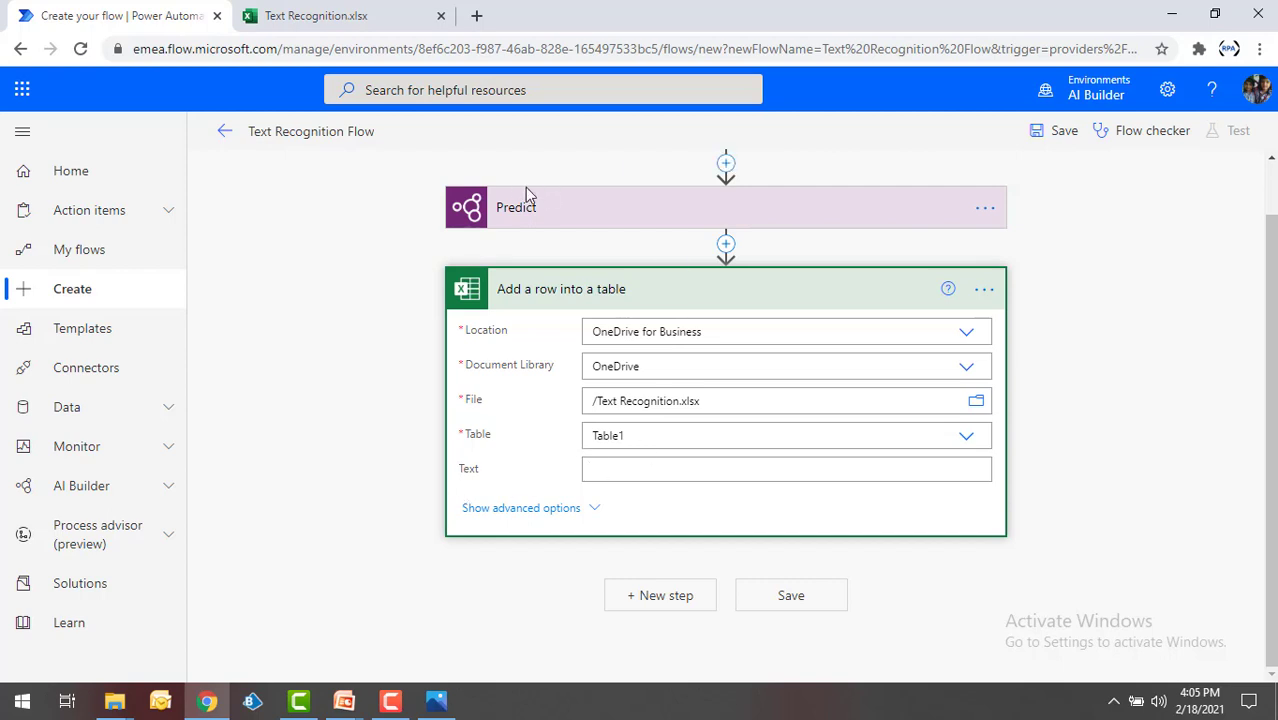
- Map each line's Detected text into the row's Text column, creating nested Apply to each loops
{"action": "left_click", "coordinate": [644, 471]}
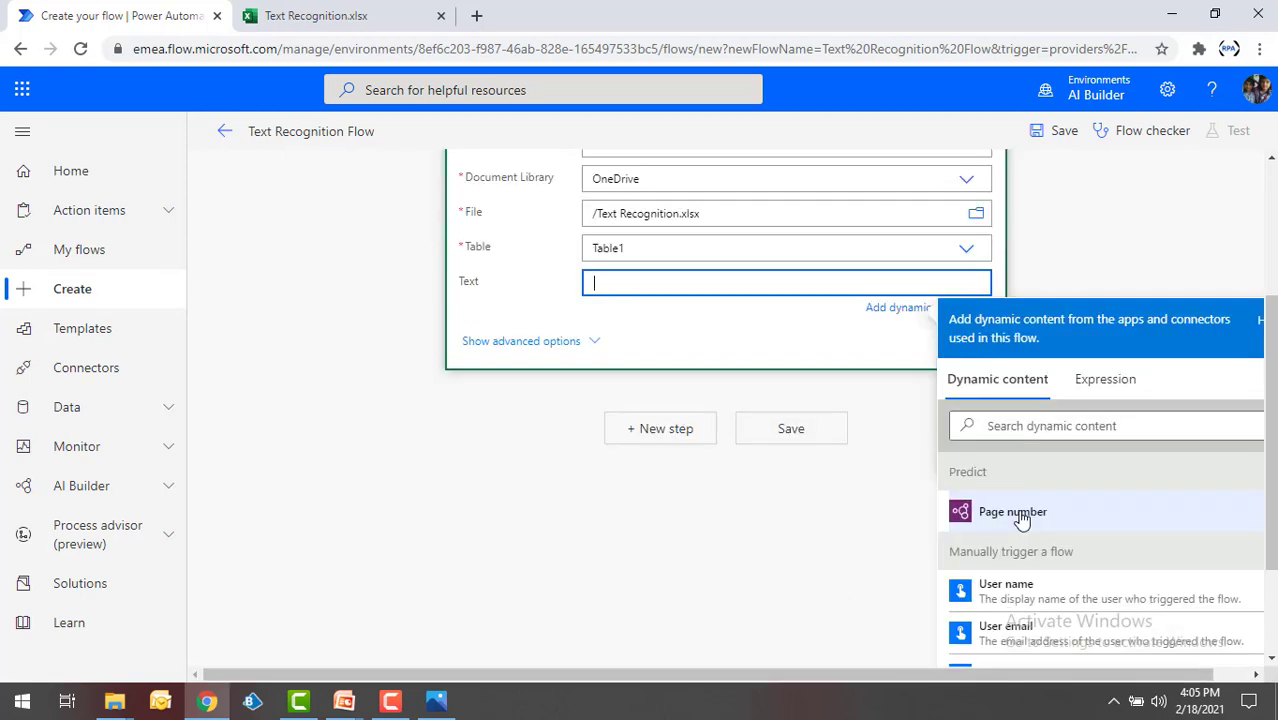
{"action": "left_click", "coordinate": [1022, 517]}
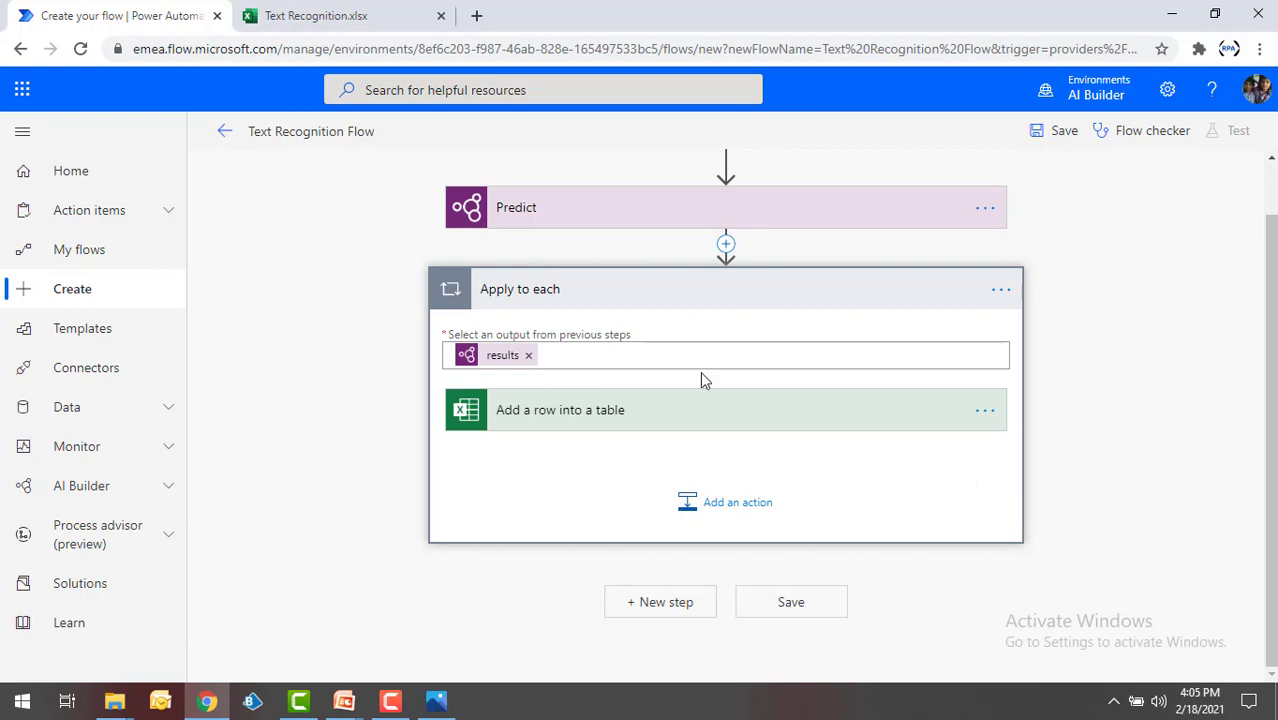
{"action": "left_click", "coordinate": [800, 412]}
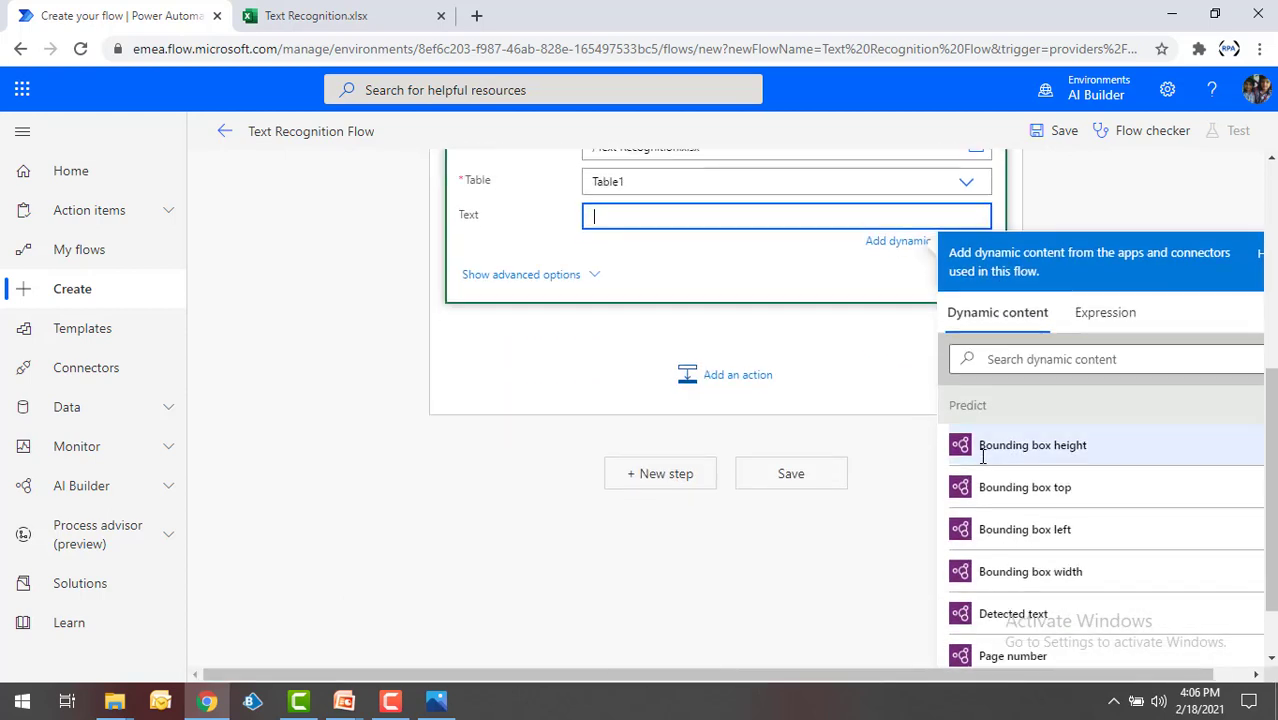
{"action": "left_click", "coordinate": [1000, 612]}
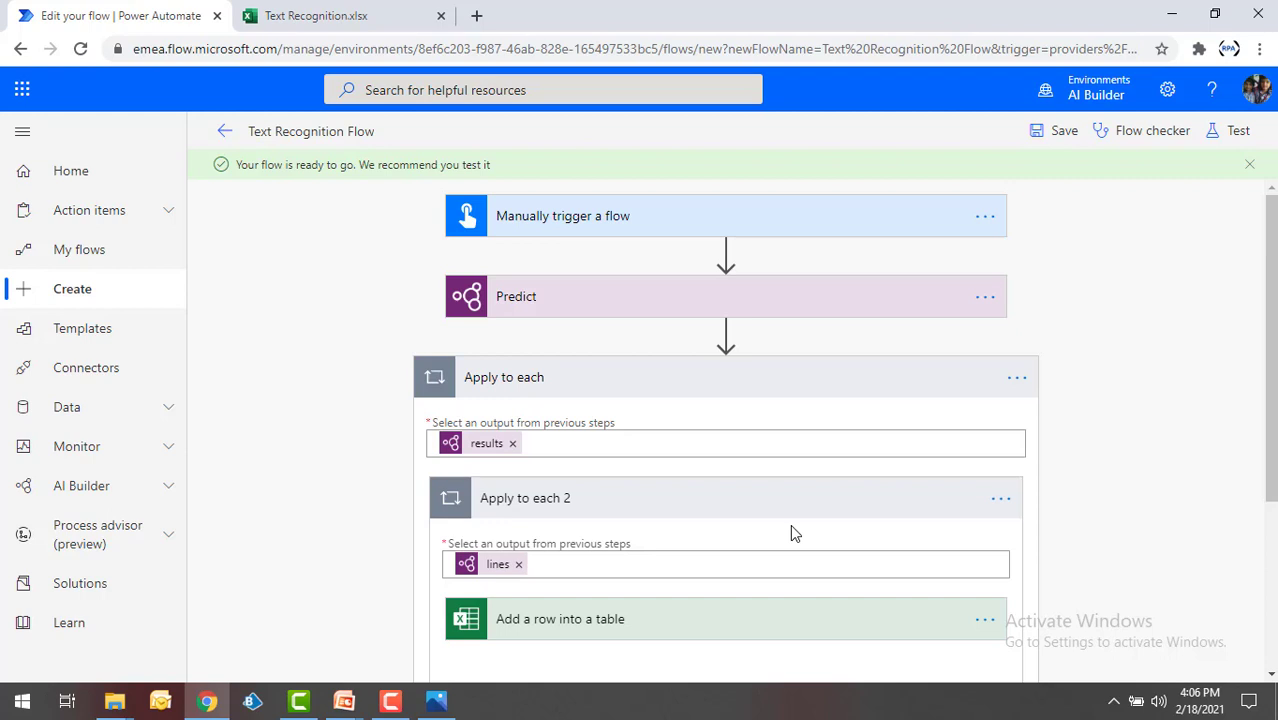
- Save the flow and start a manually triggered test run
{"action": "left_click", "coordinate": [1240, 135]}
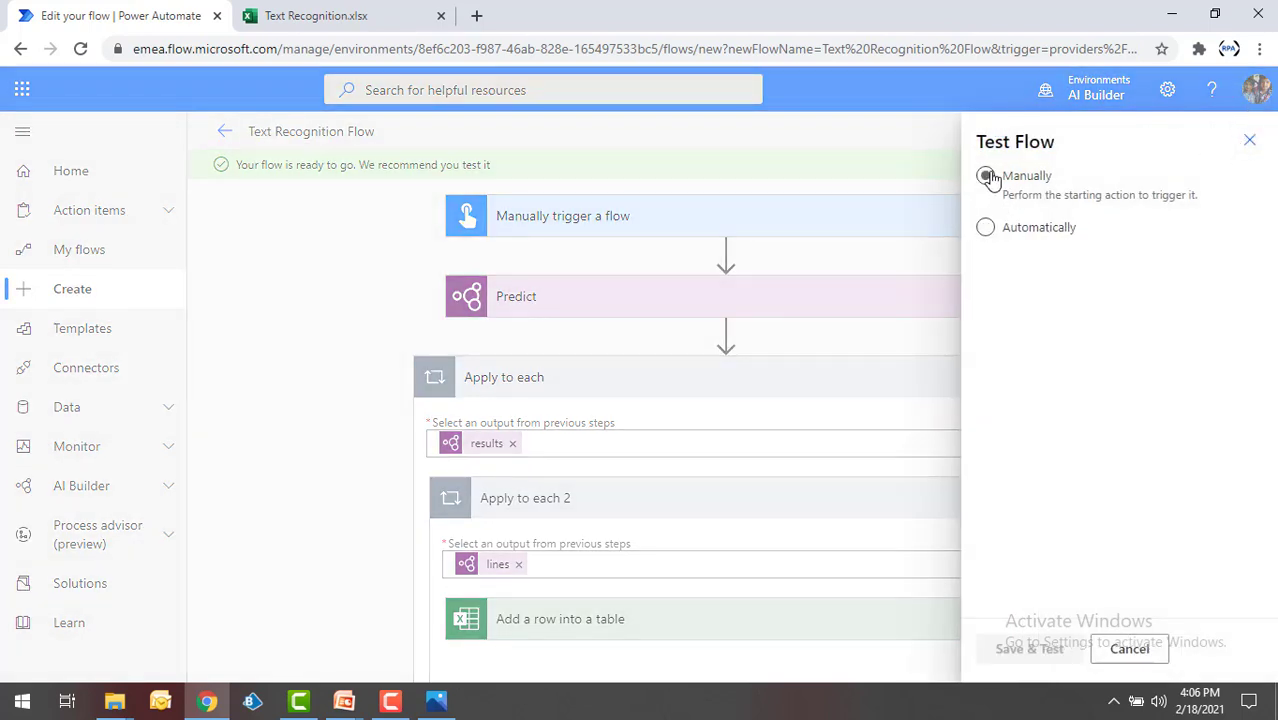
{"action": "left_click", "coordinate": [988, 177]}
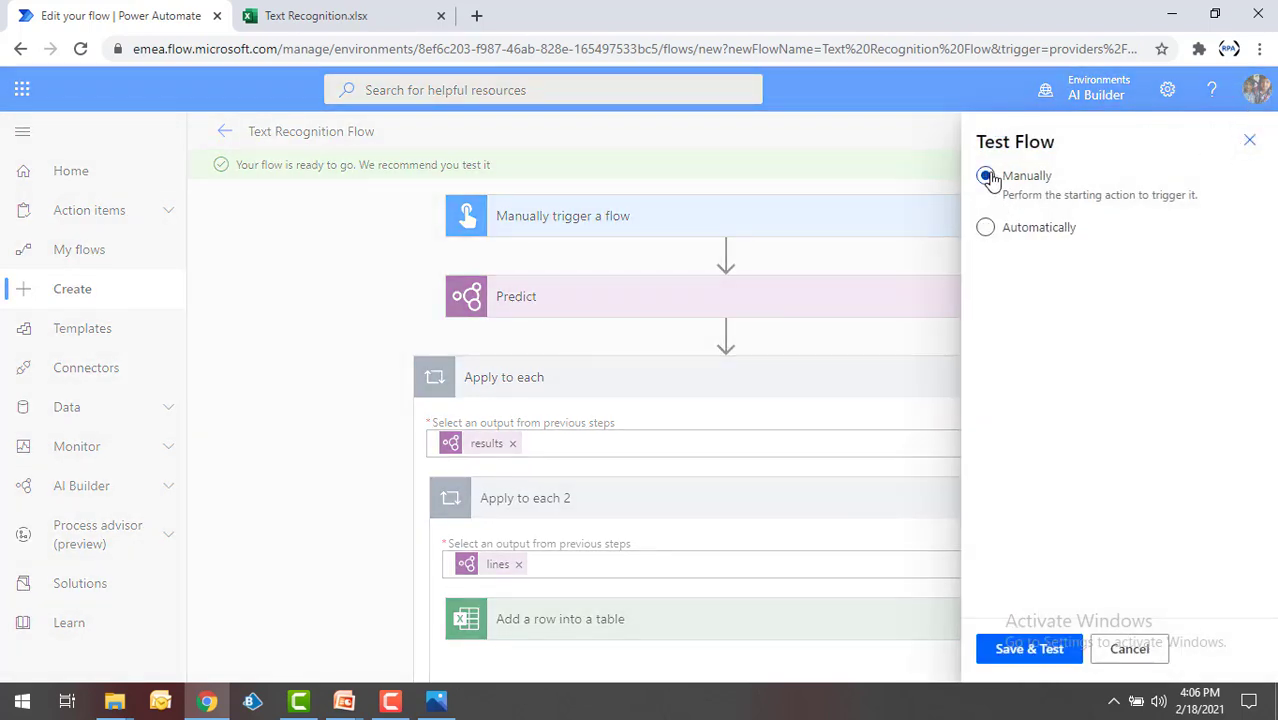
{"action": "left_click", "coordinate": [1013, 650]}
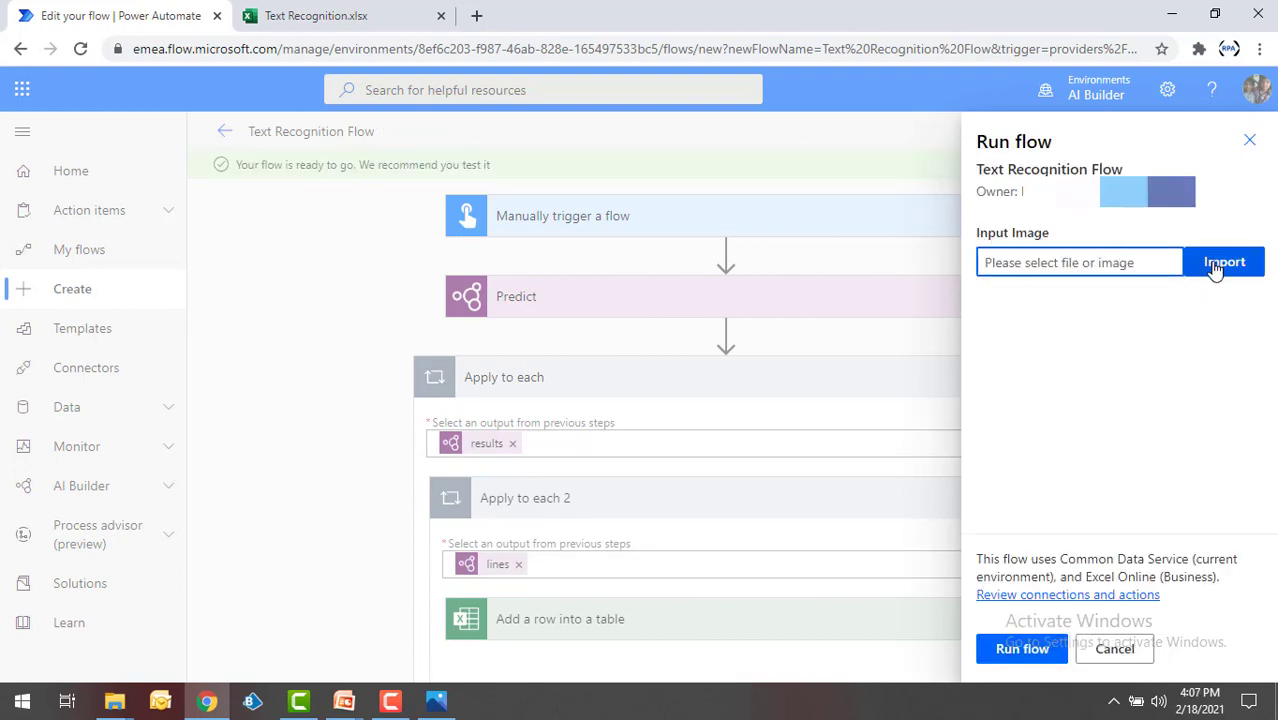
- Import Triggers.png as the Input Image and run the flow
{"action": "left_click", "coordinate": [435, 700]}
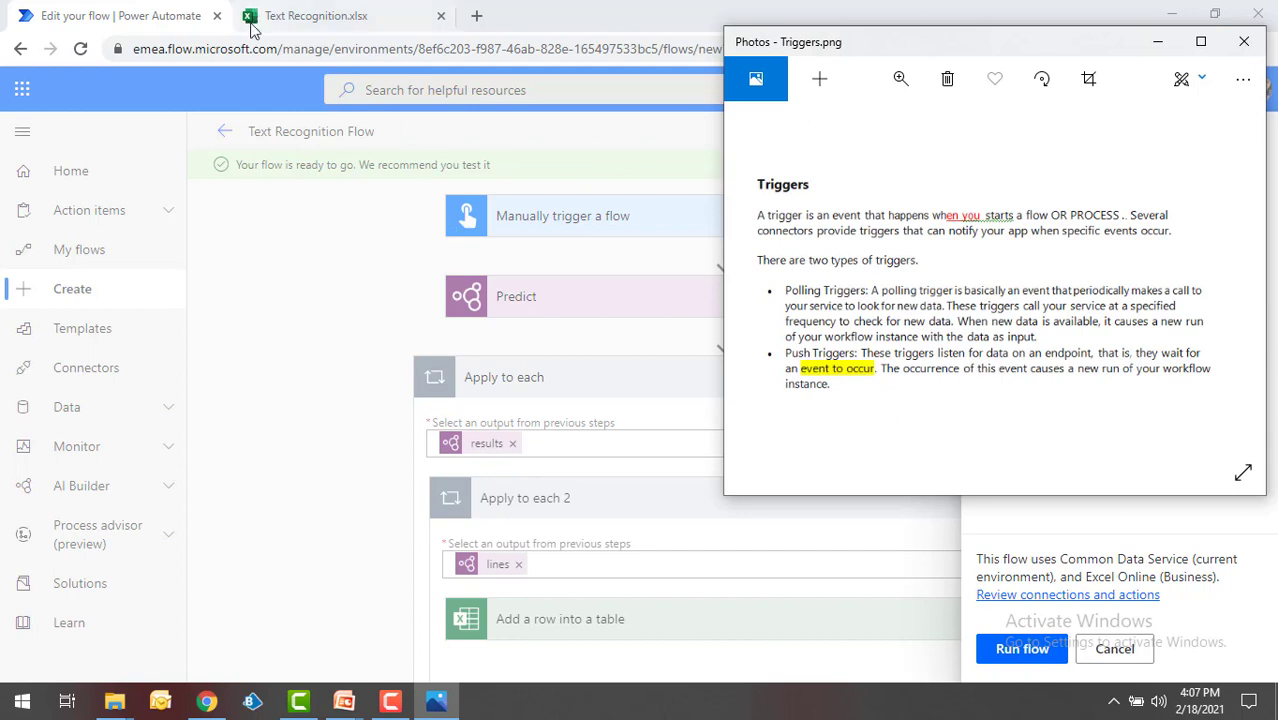
{"action": "left_click", "coordinate": [1241, 42]}
{"action": "left_click", "coordinate": [1217, 265]}
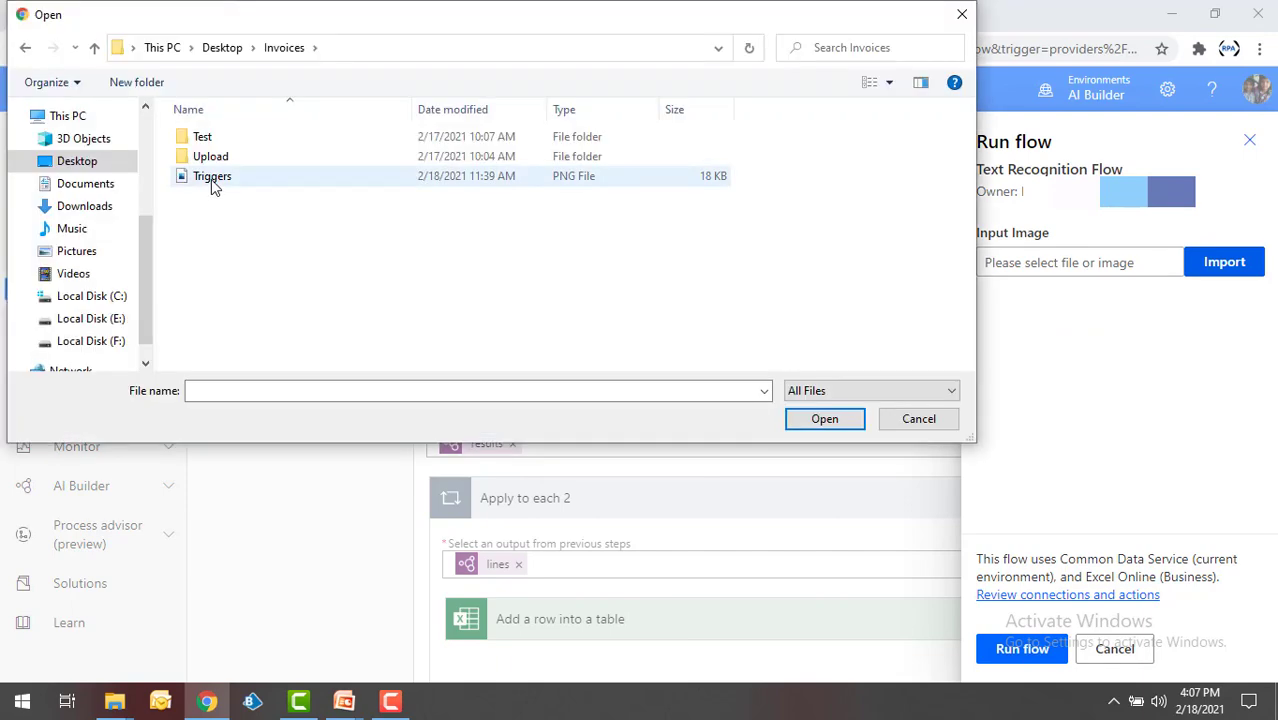
{"action": "left_click", "coordinate": [212, 178]}
{"action": "left_click", "coordinate": [820, 421]}
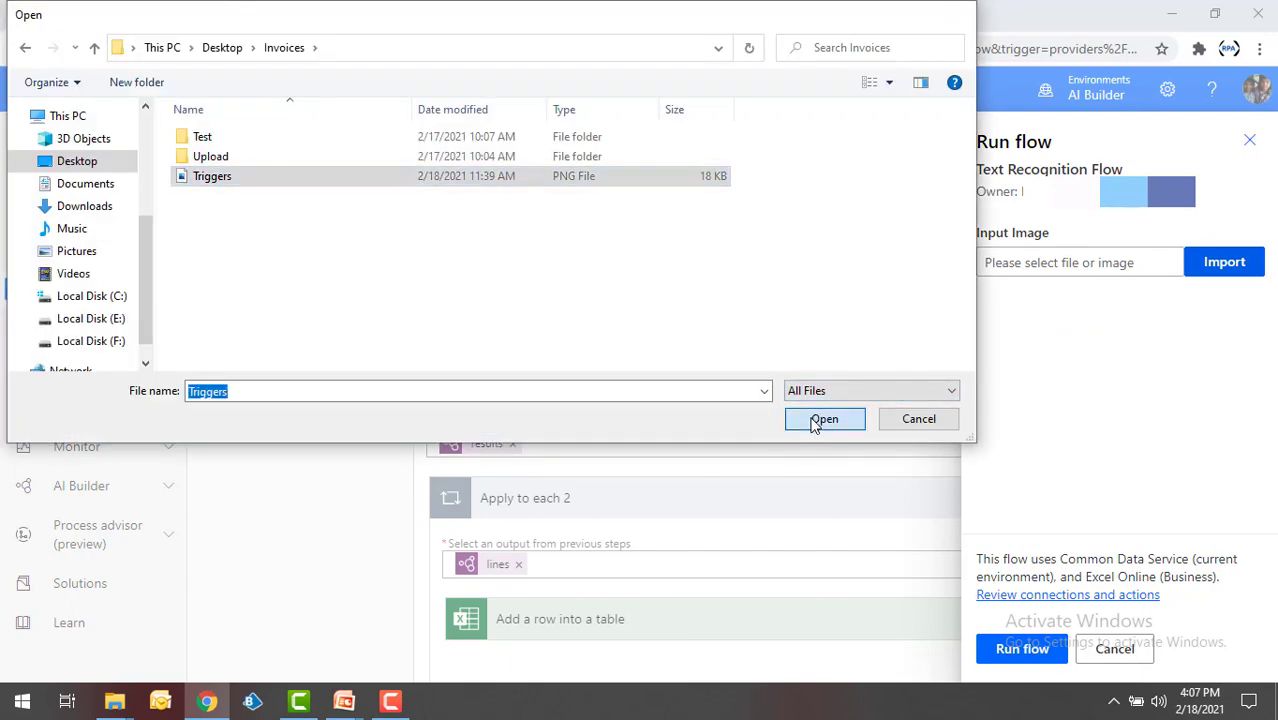
{"action": "left_click", "coordinate": [1018, 650]}
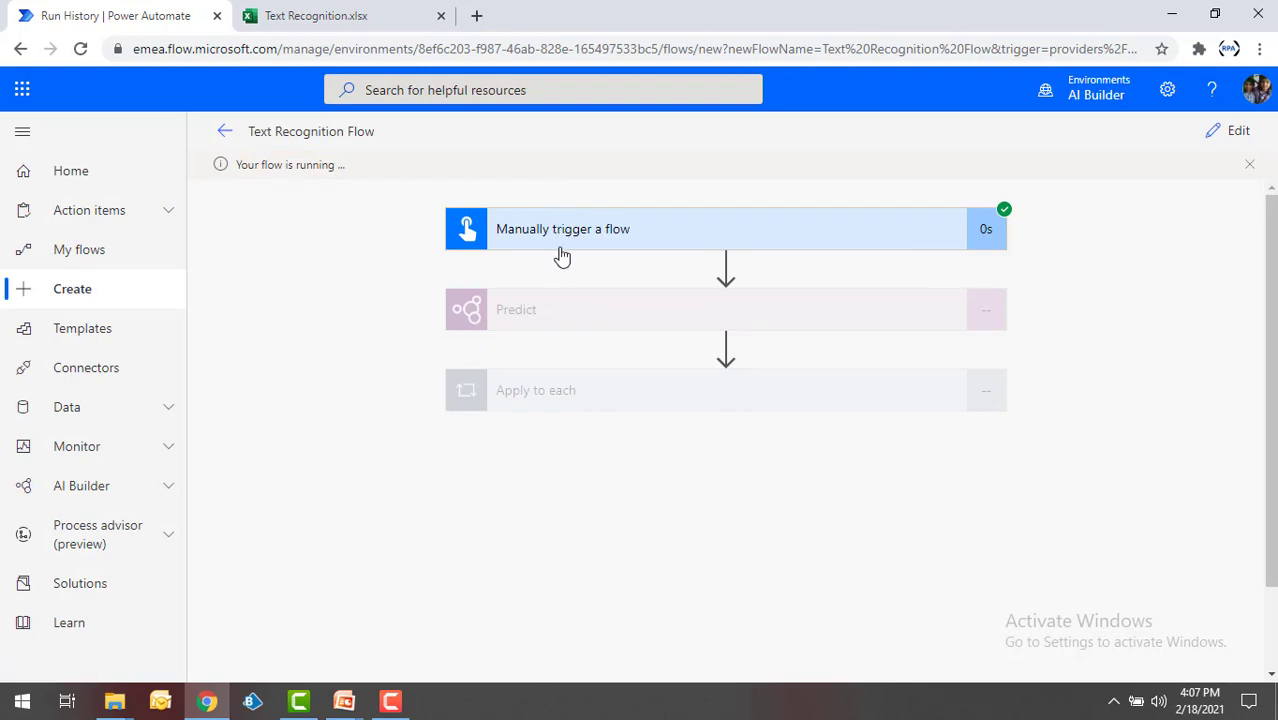
- Switch to the Text Recognition.xlsx workbook while the flow's Apply to each loop runs
{"action": "left_click", "coordinate": [400, 20]}
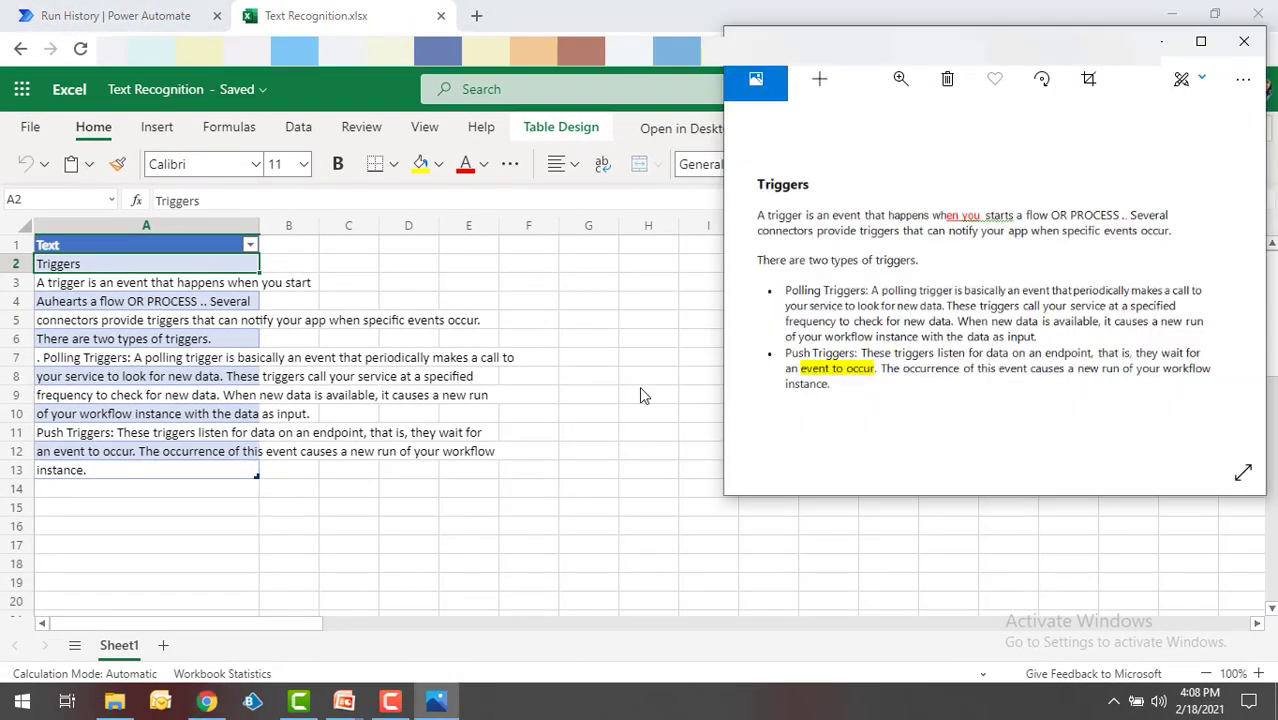
- Compare the 12 recognized table lines with Triggers.png, then return to the run history
{"action": "left_click_drag", "start_coordinate": [865, 41], "coordinate": [801, 162]}
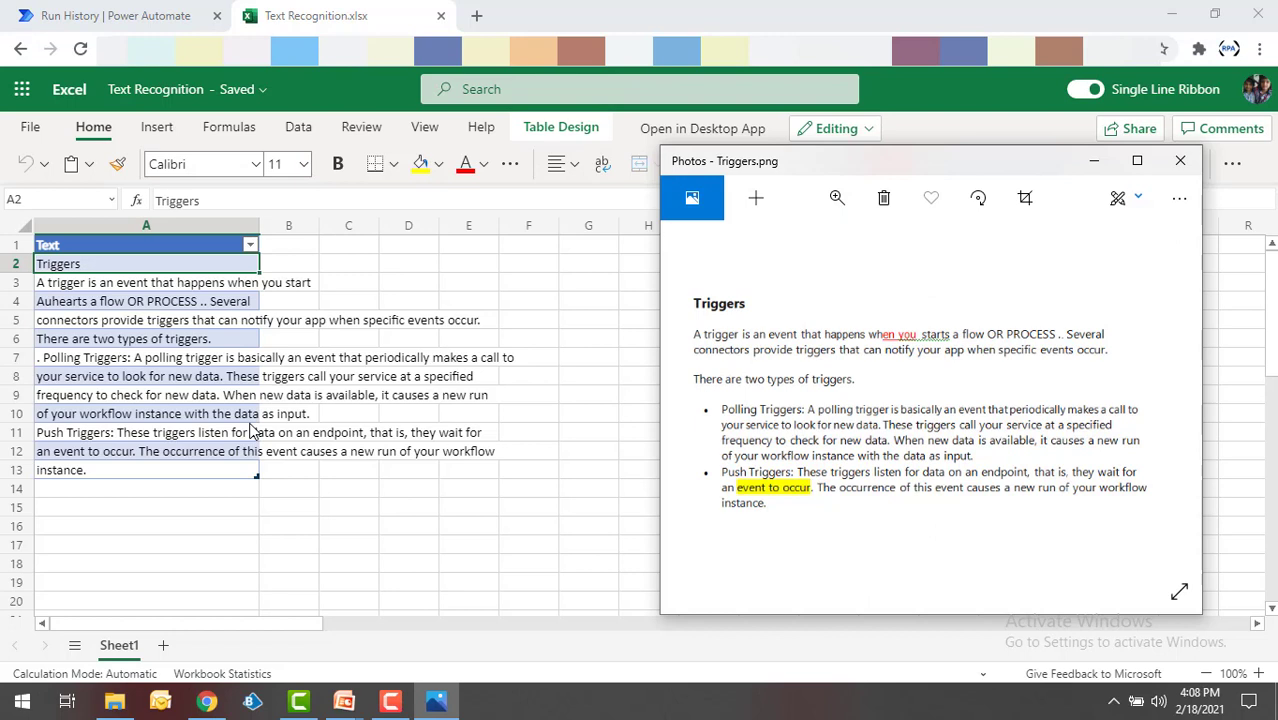
{"action": "left_click", "coordinate": [118, 22]}
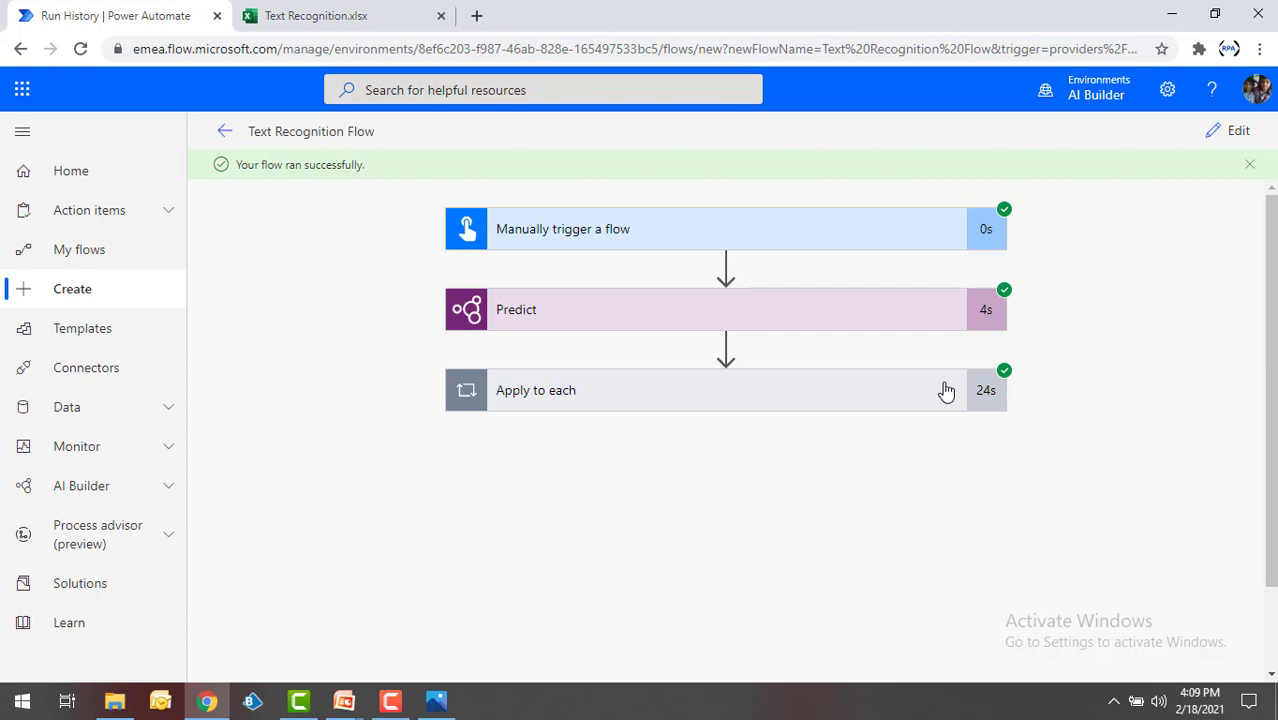
{"action": "left_click", "coordinate": [698, 232]}
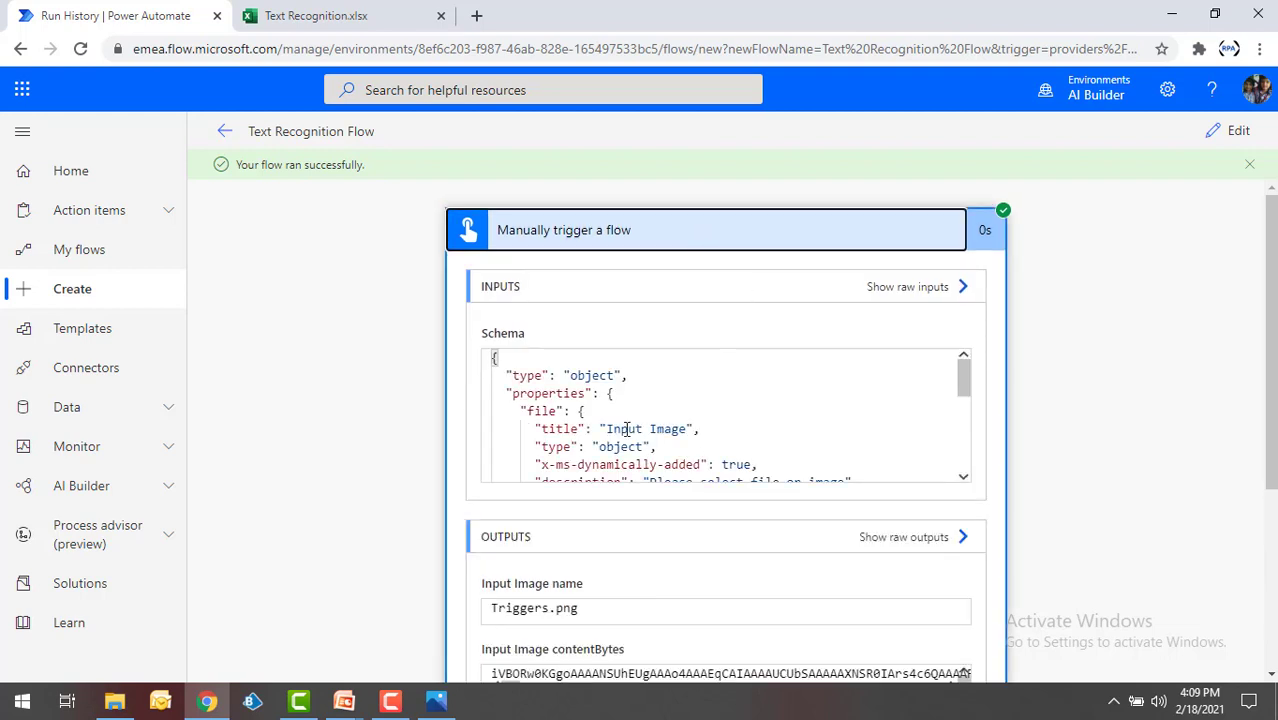
{"action": "left_click_drag", "start_coordinate": [540, 428], "coordinate": [682, 429]}
{"action": "scroll", "coordinate": [716, 407], "scroll_direction": "down", "scroll_amount": 5}
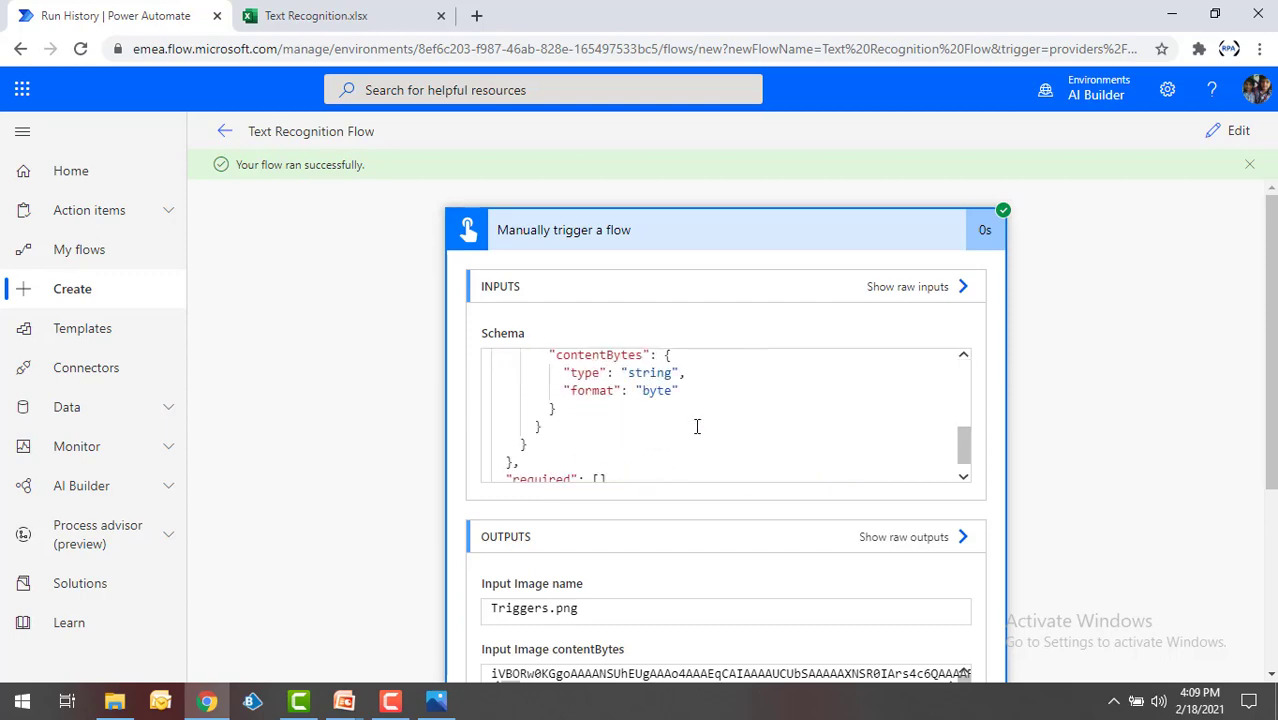
{"action": "scroll", "coordinate": [659, 602], "scroll_direction": "down", "scroll_amount": 1}
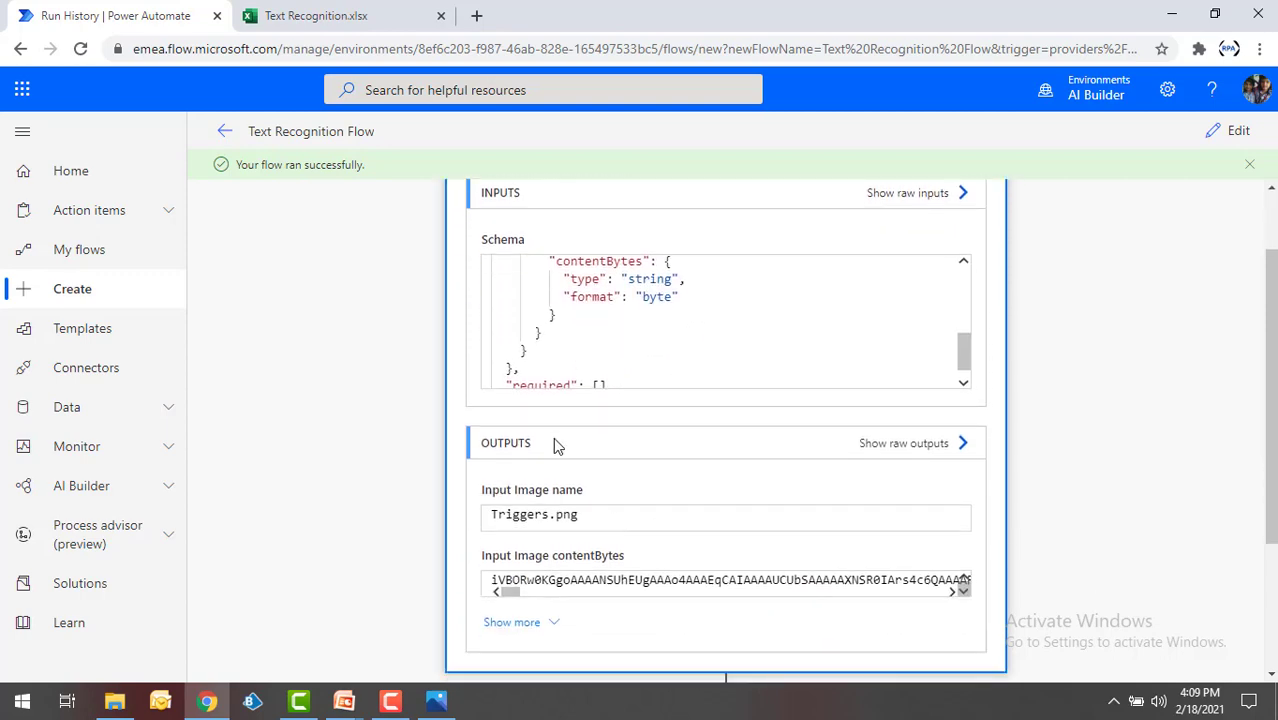
{"action": "left_click", "coordinate": [903, 443]}
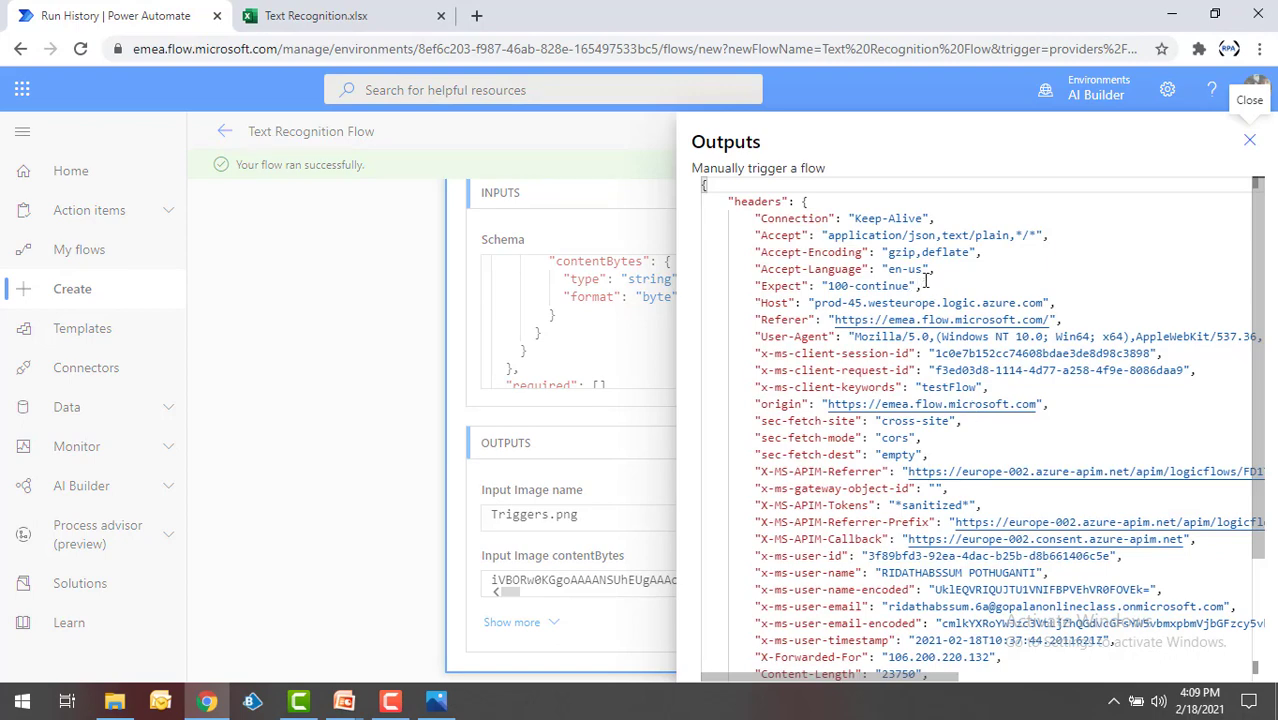
{"action": "scroll", "coordinate": [868, 322], "scroll_direction": "down", "scroll_amount": 2}
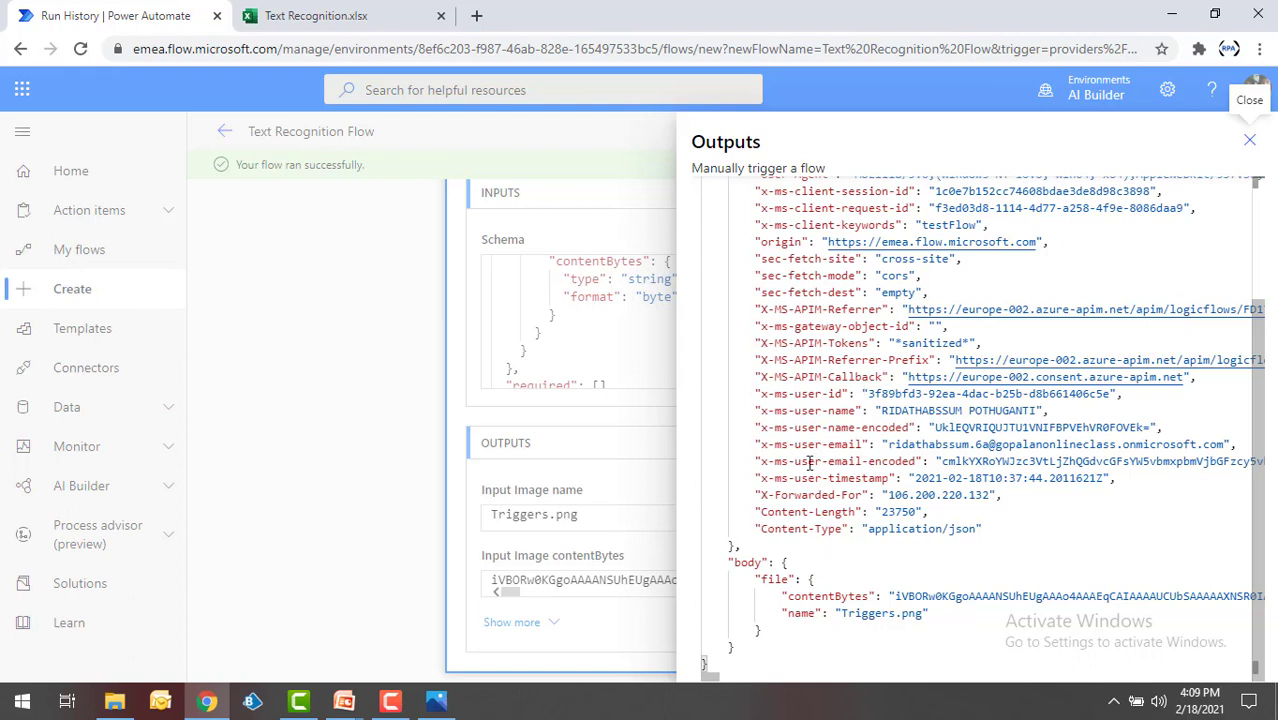
{"action": "double_click", "coordinate": [830, 598]}
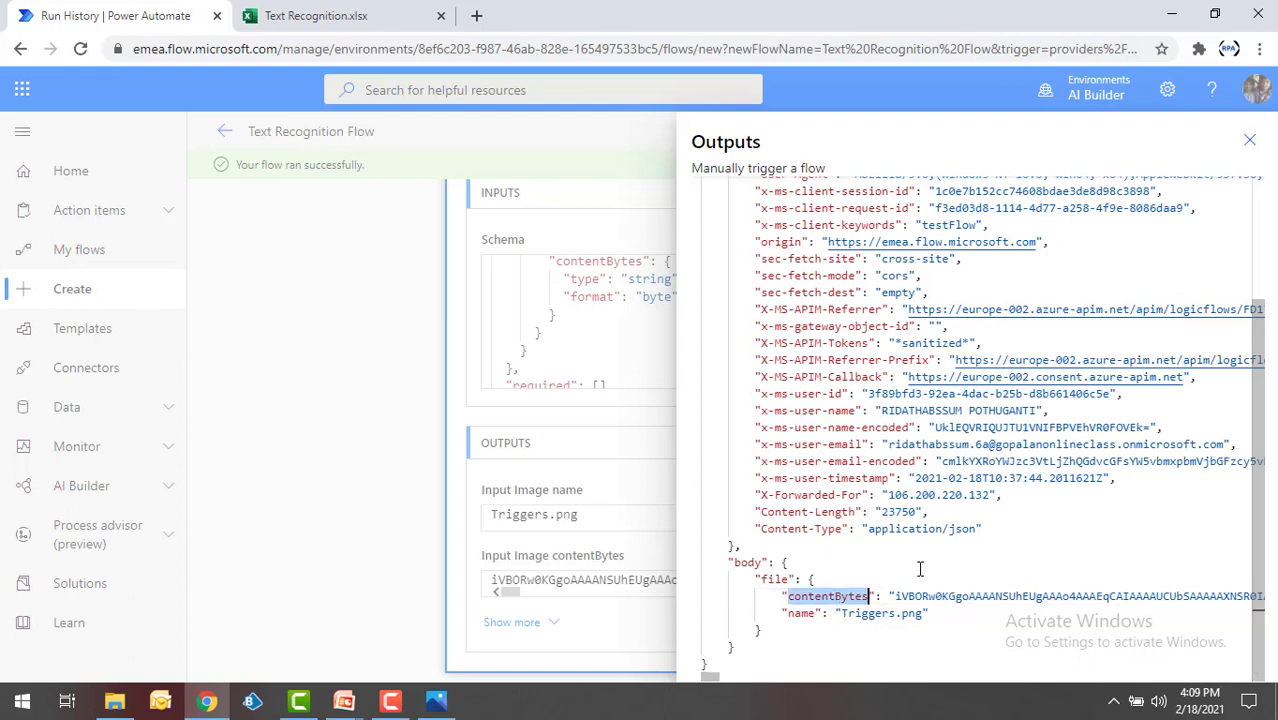
{"action": "left_click_drag", "start_coordinate": [836, 614], "coordinate": [917, 614]}
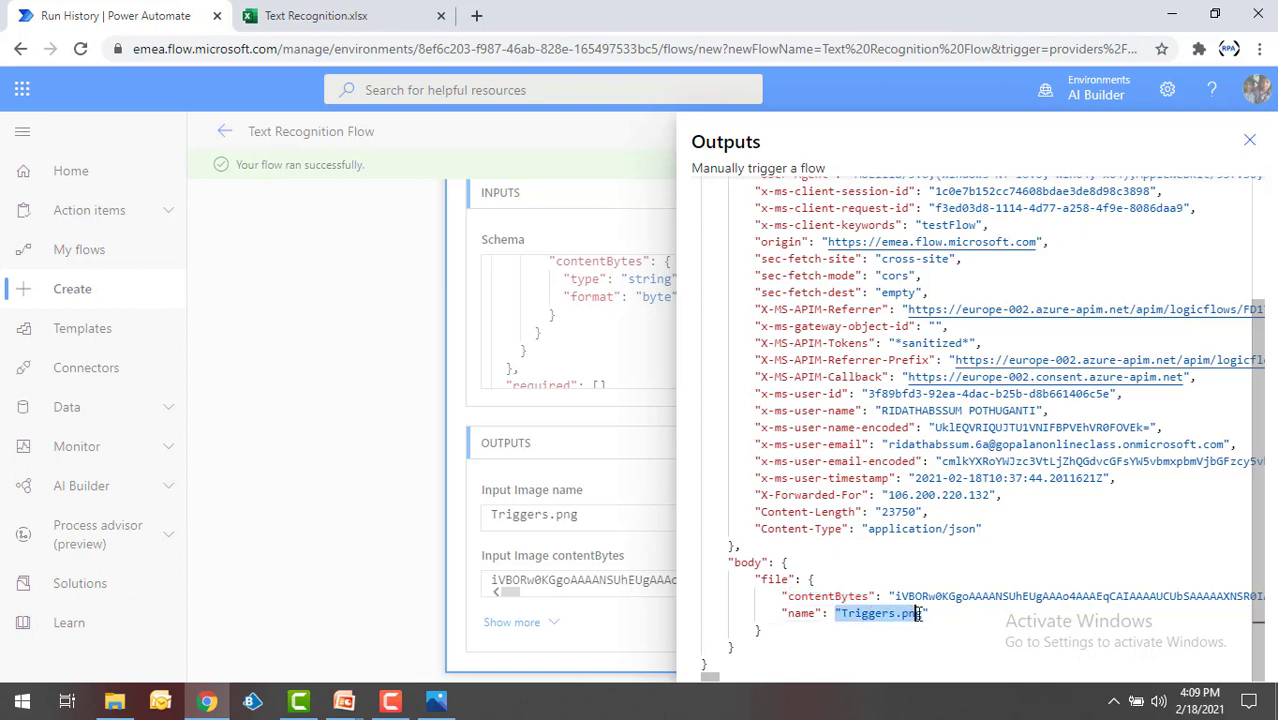
{"action": "left_click", "coordinate": [456, 480]}
{"action": "left_click", "coordinate": [862, 234]}
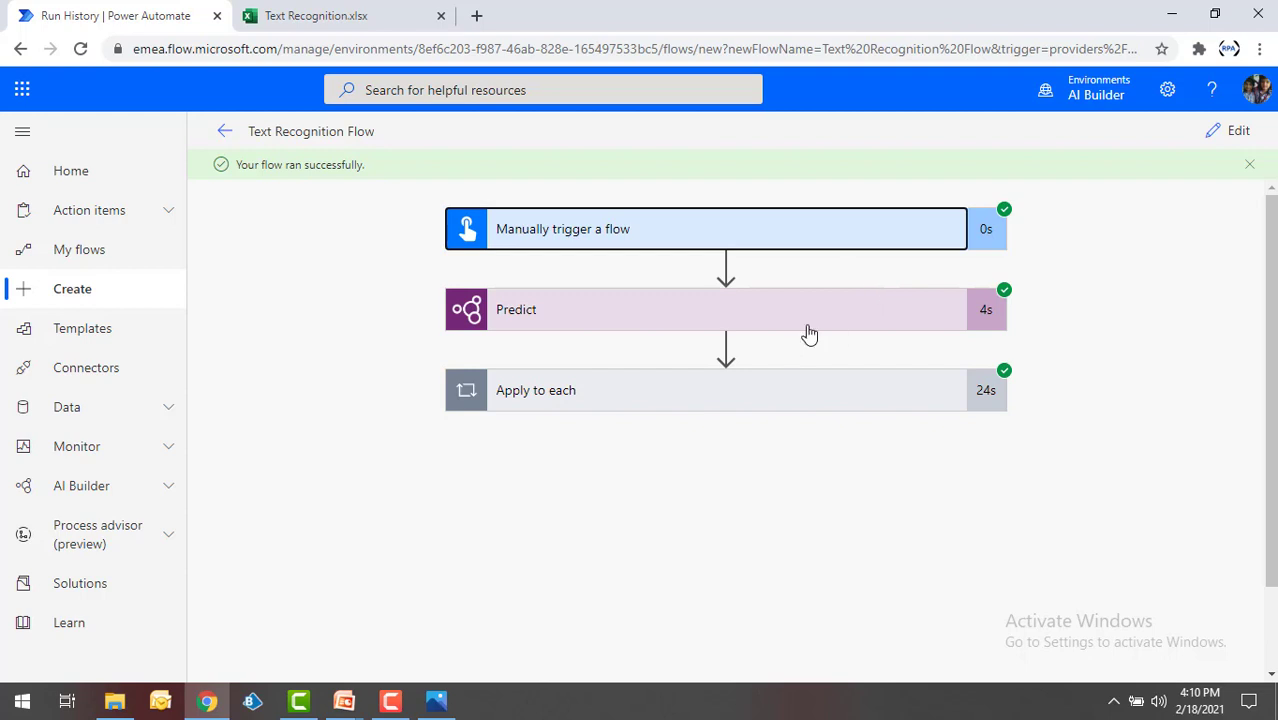
{"action": "left_click", "coordinate": [825, 316]}
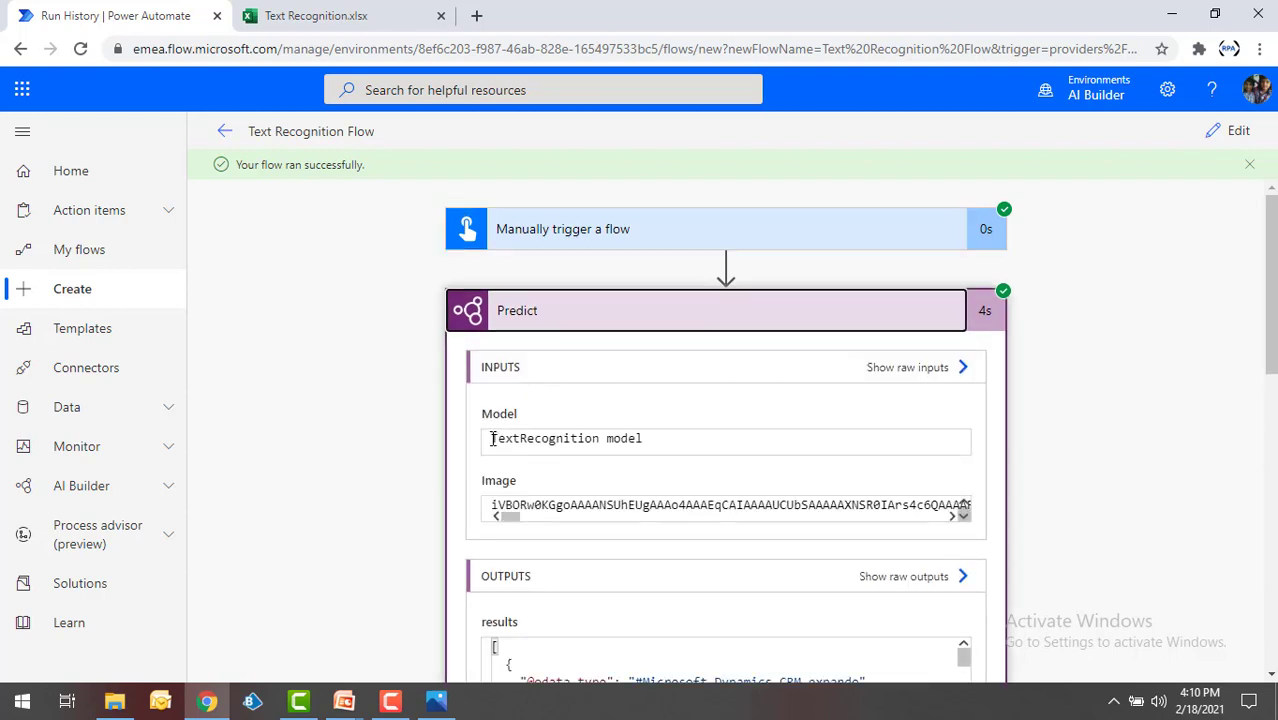
{"action": "left_click_drag", "start_coordinate": [493, 438], "coordinate": [657, 439]}
{"action": "scroll", "coordinate": [850, 530], "scroll_direction": "down", "scroll_amount": 1}
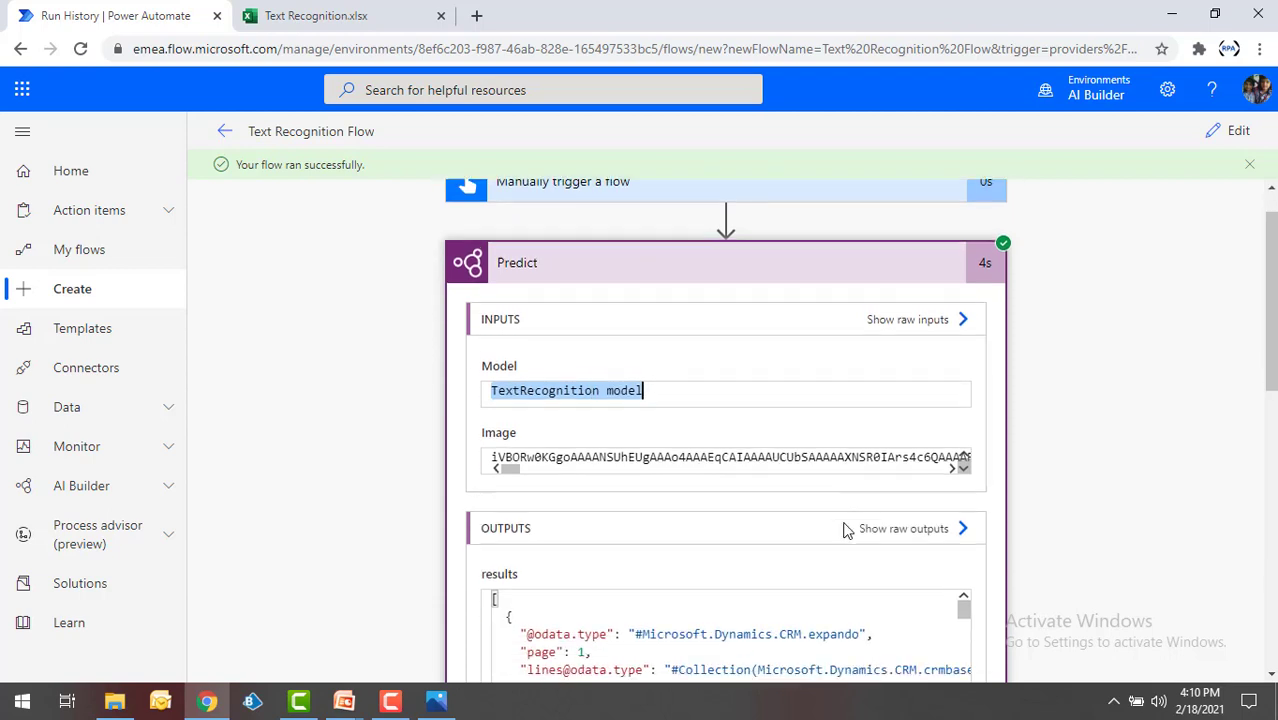
{"action": "scroll", "coordinate": [713, 528], "scroll_direction": "down", "scroll_amount": 2}
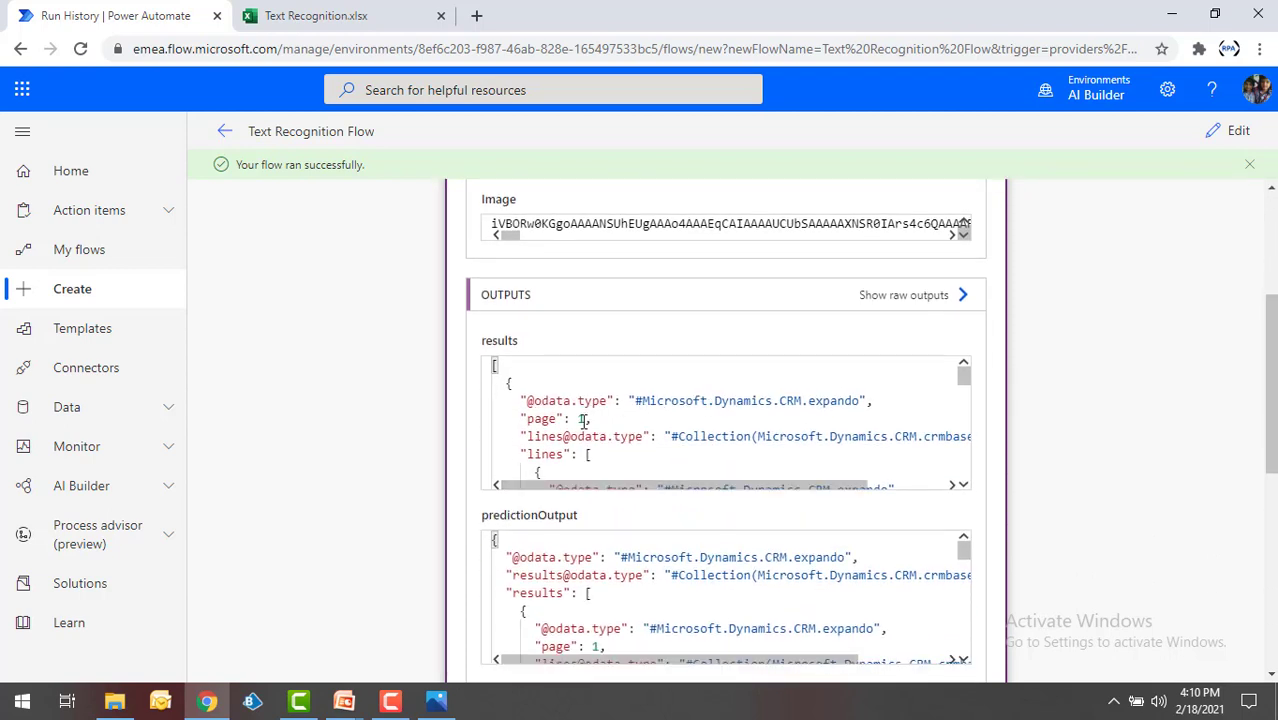
{"action": "scroll", "coordinate": [607, 449], "scroll_direction": "down", "scroll_amount": 1}
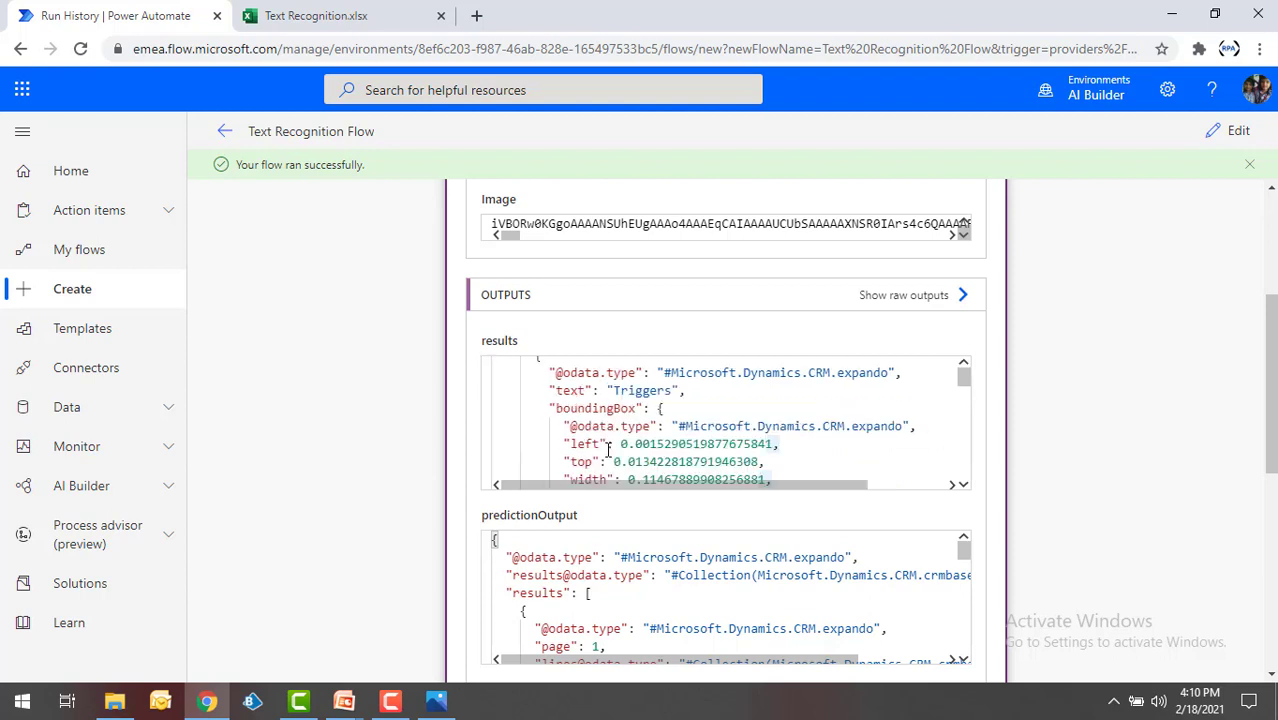
{"action": "scroll", "coordinate": [607, 449], "scroll_direction": "up", "scroll_amount": 1}
{"action": "double_click", "coordinate": [548, 454]}
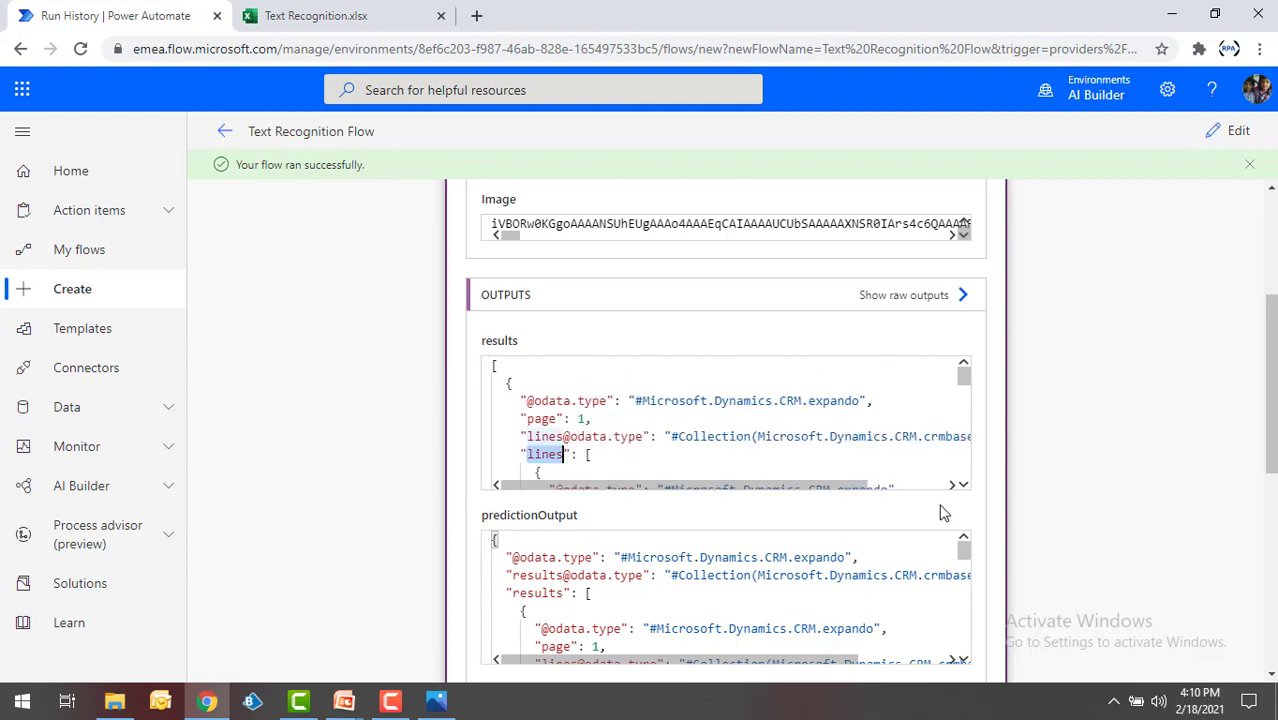
{"action": "scroll", "coordinate": [961, 488], "scroll_direction": "down", "scroll_amount": 1}
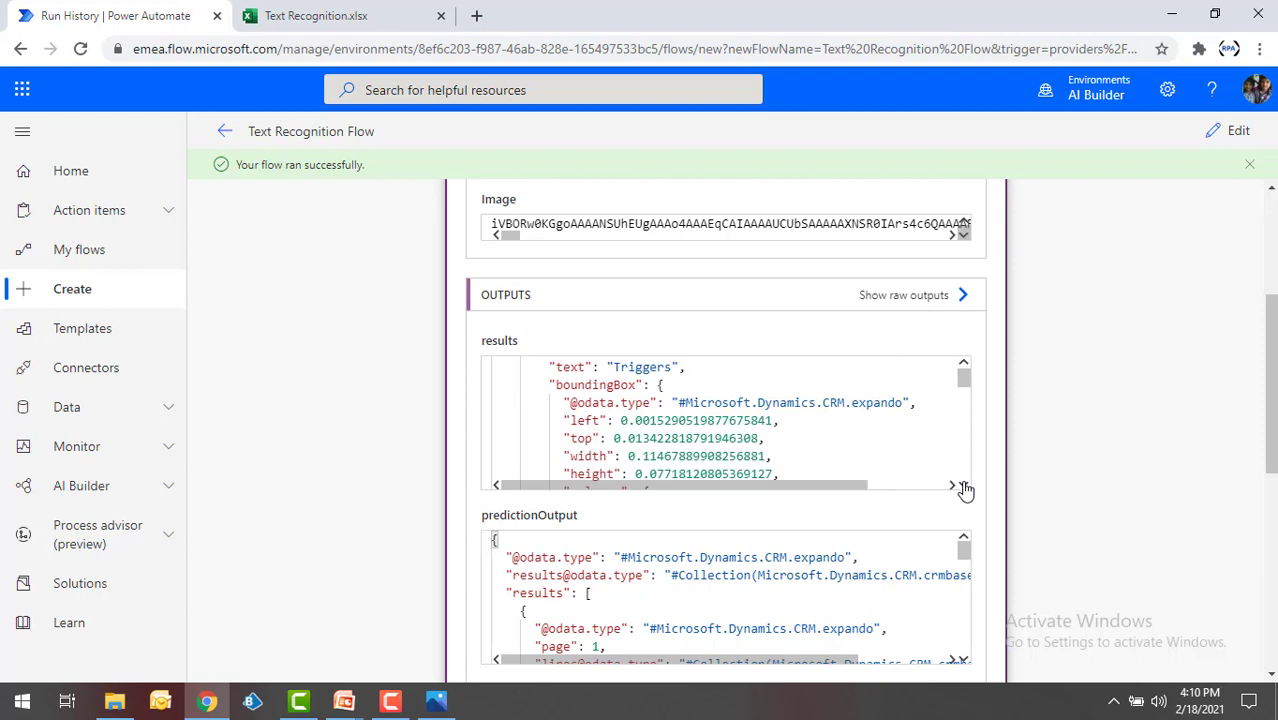
{"action": "scroll", "coordinate": [964, 488], "scroll_direction": "down", "scroll_amount": 2}
{"action": "scroll", "coordinate": [964, 488], "scroll_direction": "down", "scroll_amount": 4}
{"action": "scroll", "coordinate": [964, 488], "scroll_direction": "down", "scroll_amount": 4}
{"action": "scroll", "coordinate": [964, 488], "scroll_direction": "down", "scroll_amount": 1}
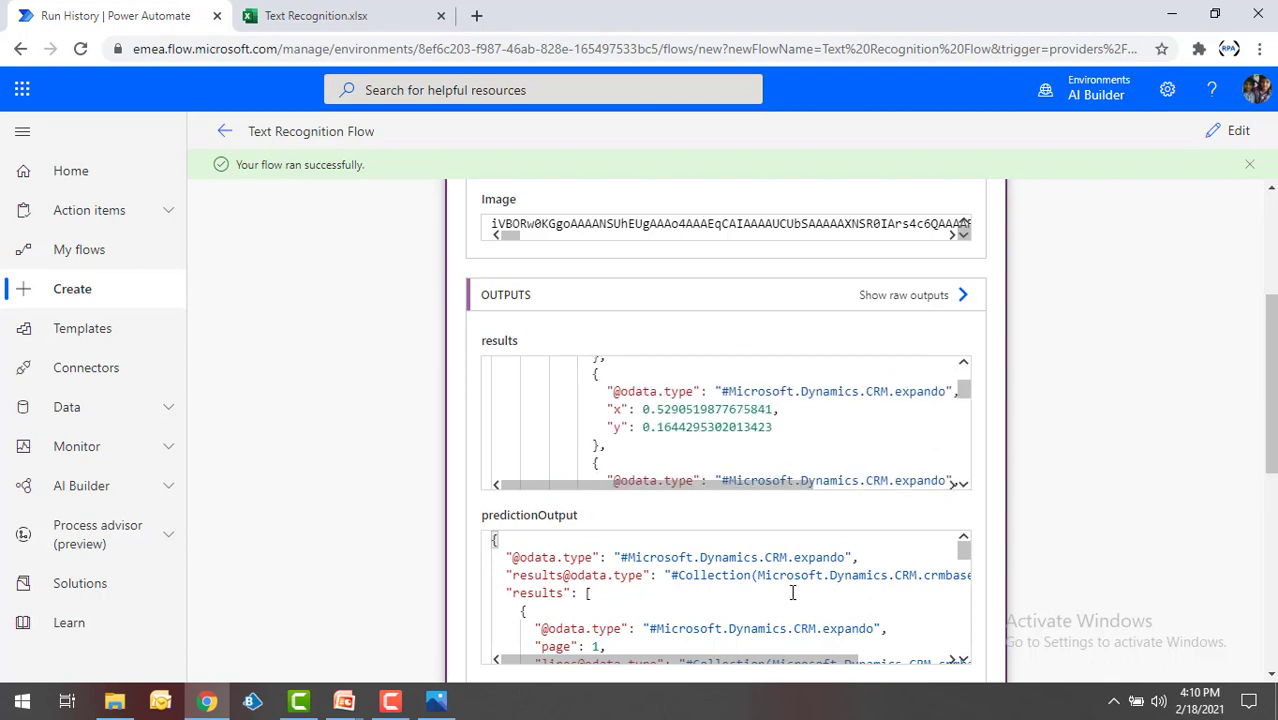
{"action": "scroll", "coordinate": [792, 592], "scroll_direction": "down", "scroll_amount": 3}
{"action": "scroll", "coordinate": [792, 590], "scroll_direction": "down", "scroll_amount": 8}
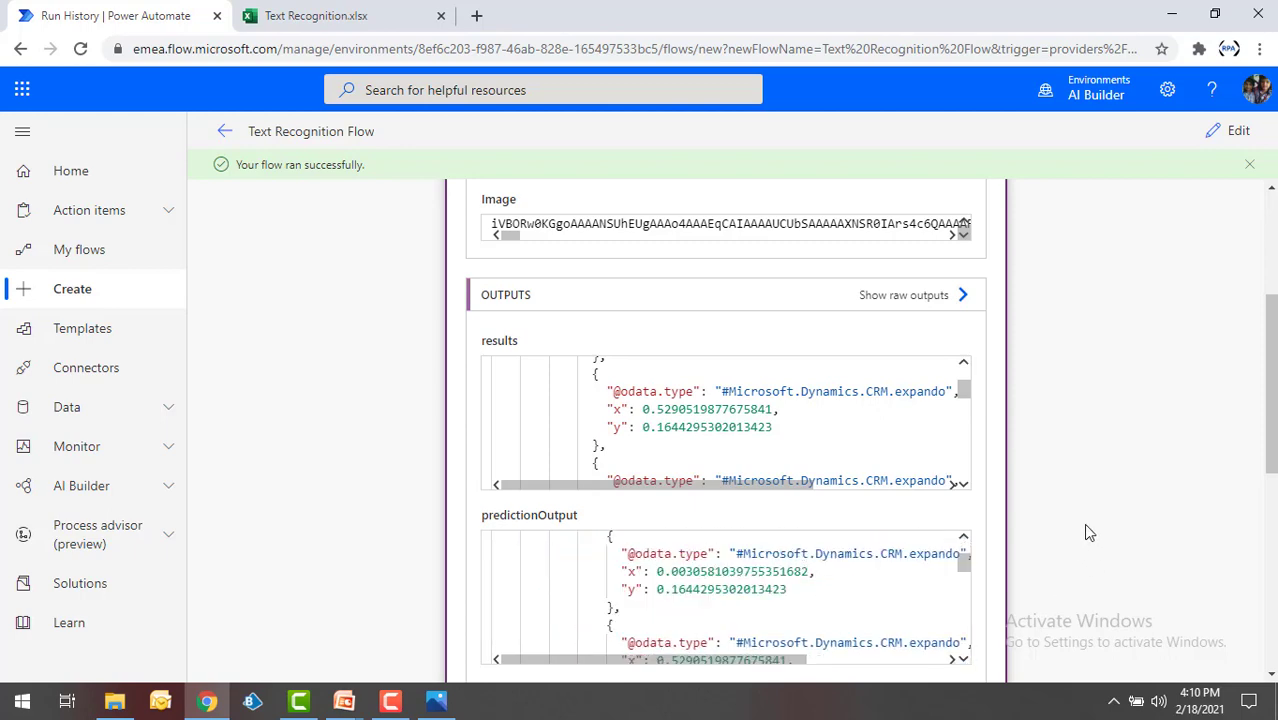
{"action": "scroll", "coordinate": [1082, 522], "scroll_direction": "down", "scroll_amount": 2}
{"action": "scroll", "coordinate": [1080, 510], "scroll_direction": "up", "scroll_amount": 6}
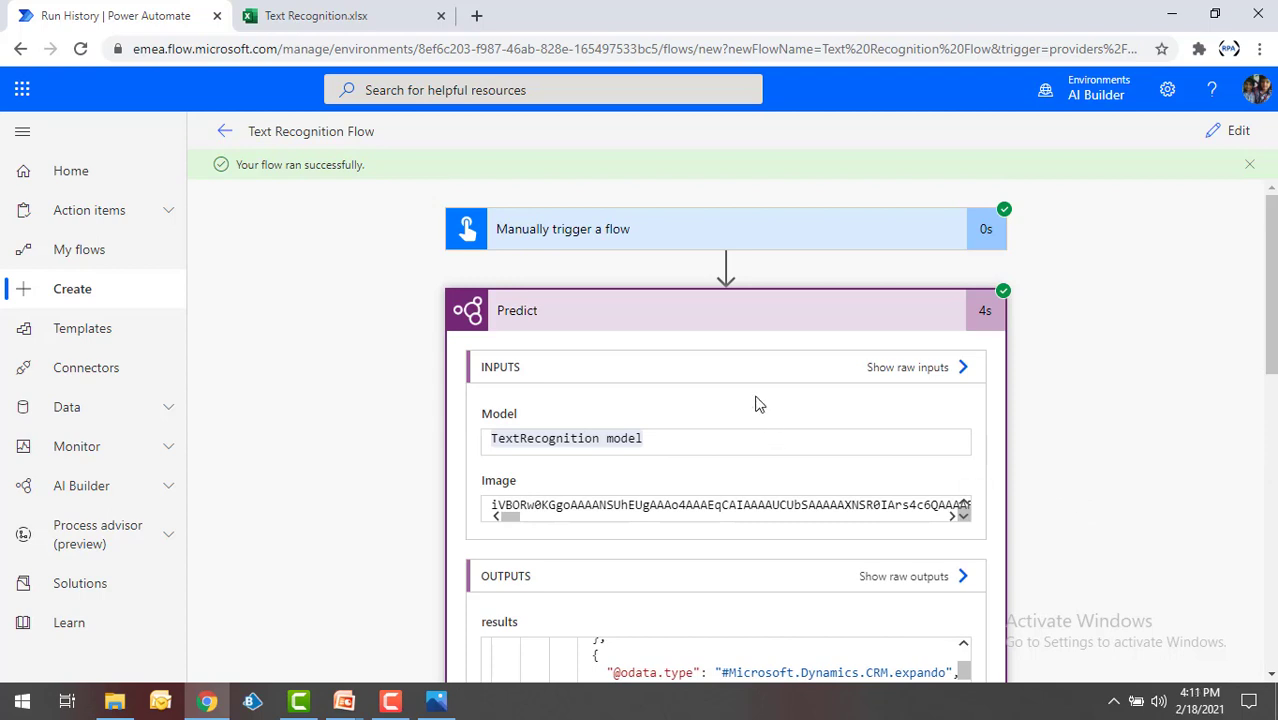
{"action": "left_click", "coordinate": [745, 320]}
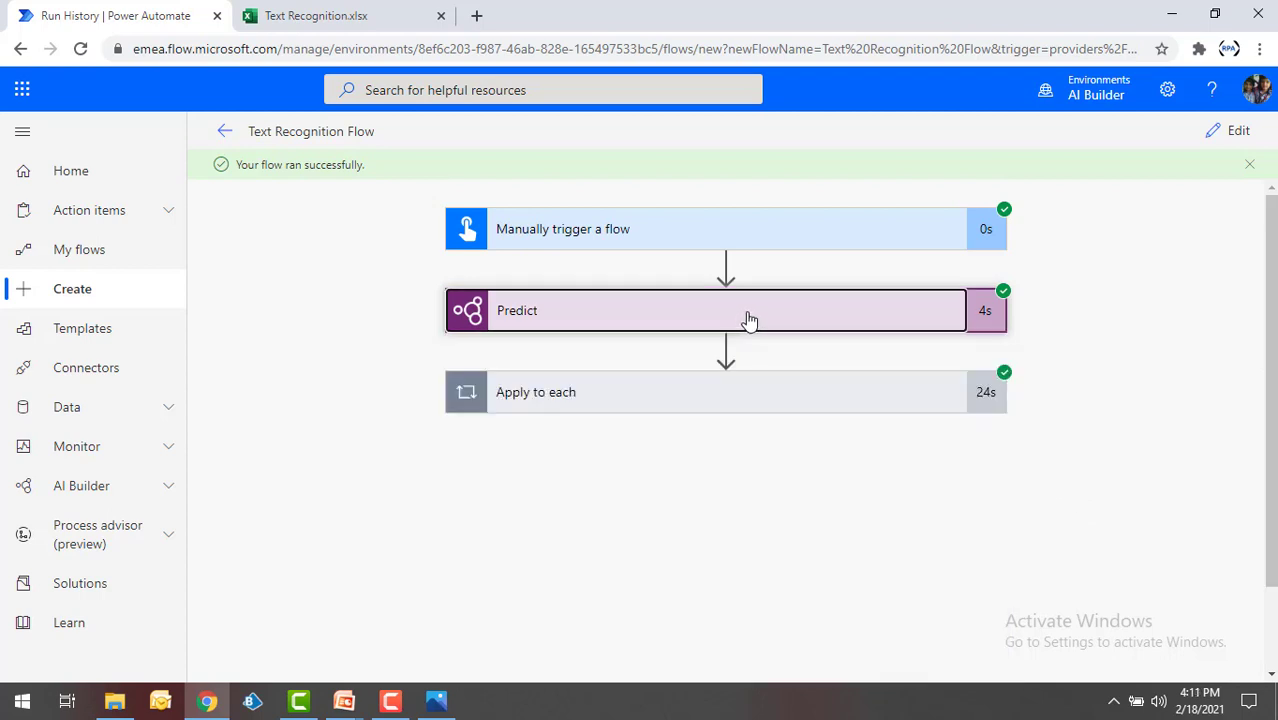
- Expand Apply to each and Apply to each 2 to show 12 Add a row iterations
{"action": "left_click", "coordinate": [566, 405]}
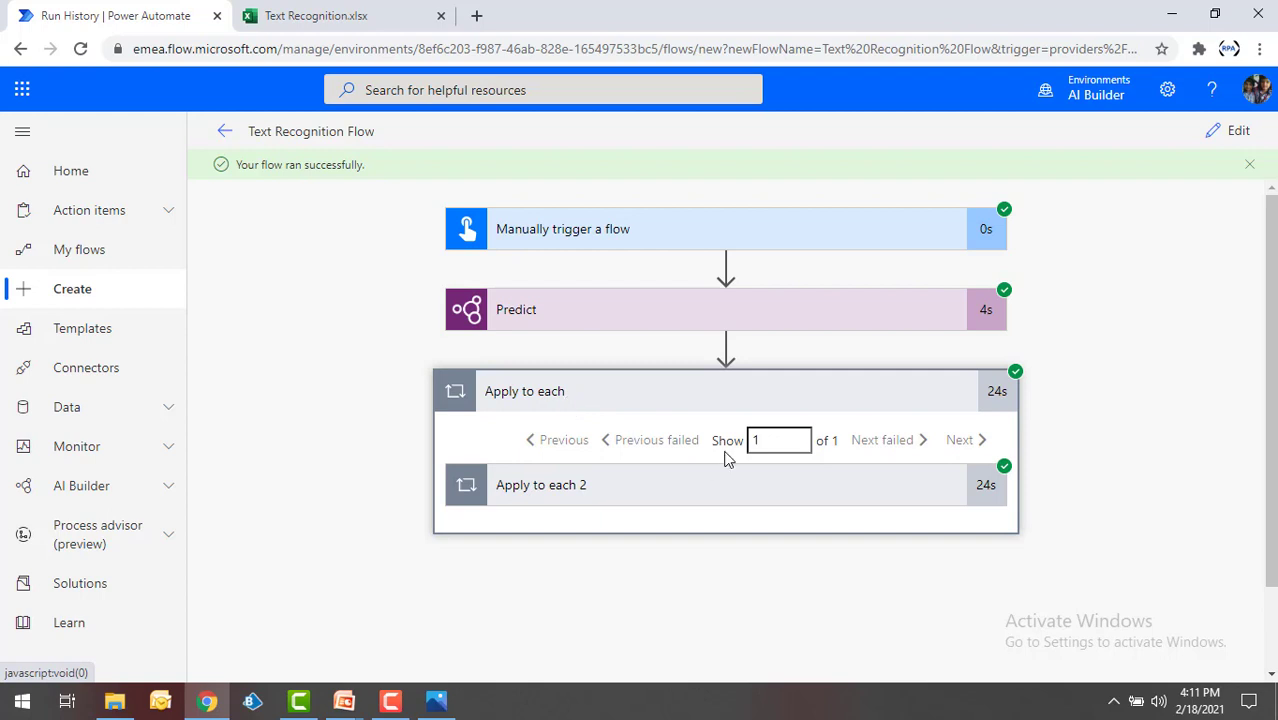
{"action": "left_click", "coordinate": [616, 500]}
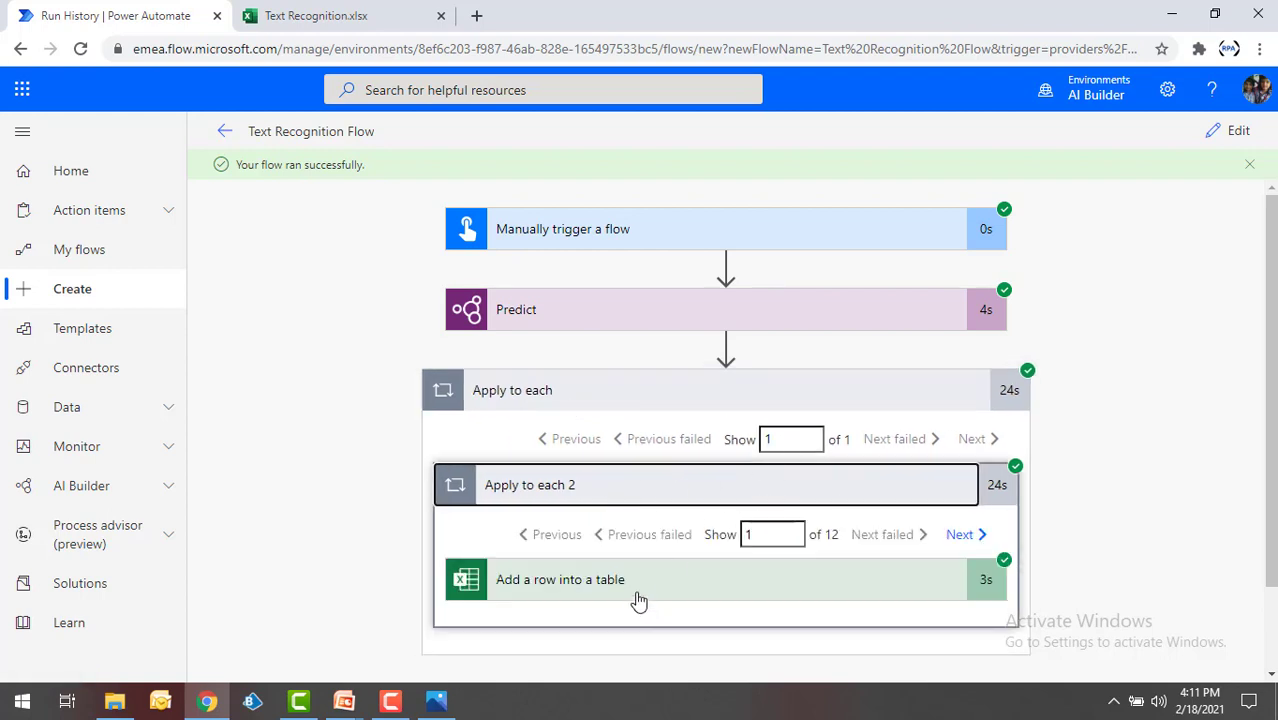